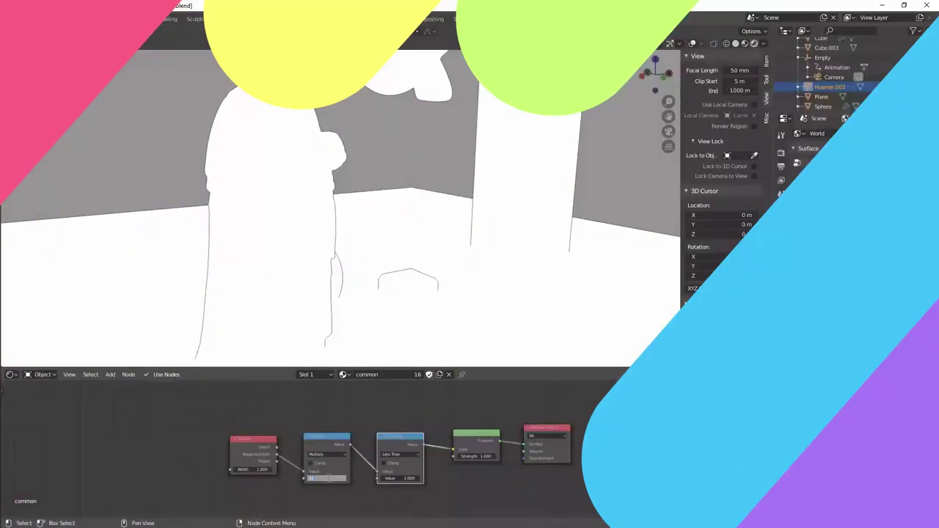
Raise the outline Multiply value to 216.759 and orbit to inspect the statue's edge lines.
drag(339, 478, 380, 476)
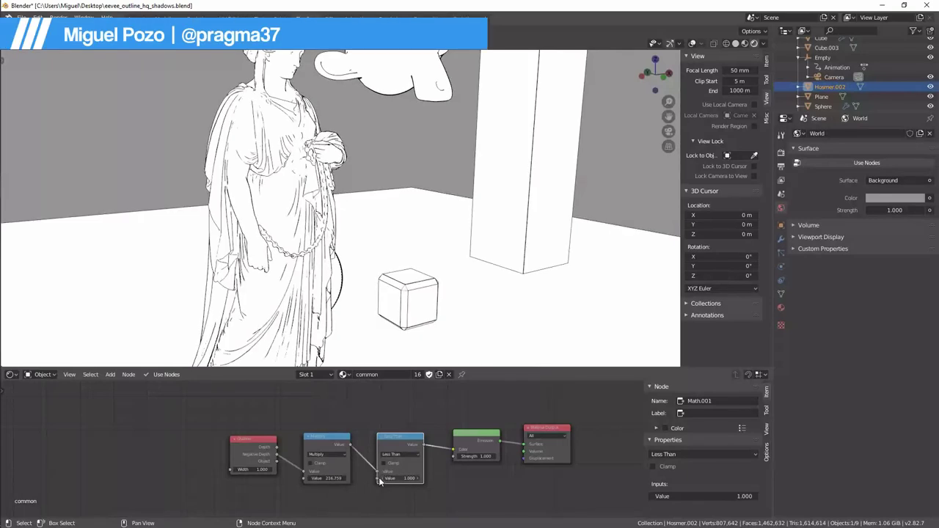
key(space)
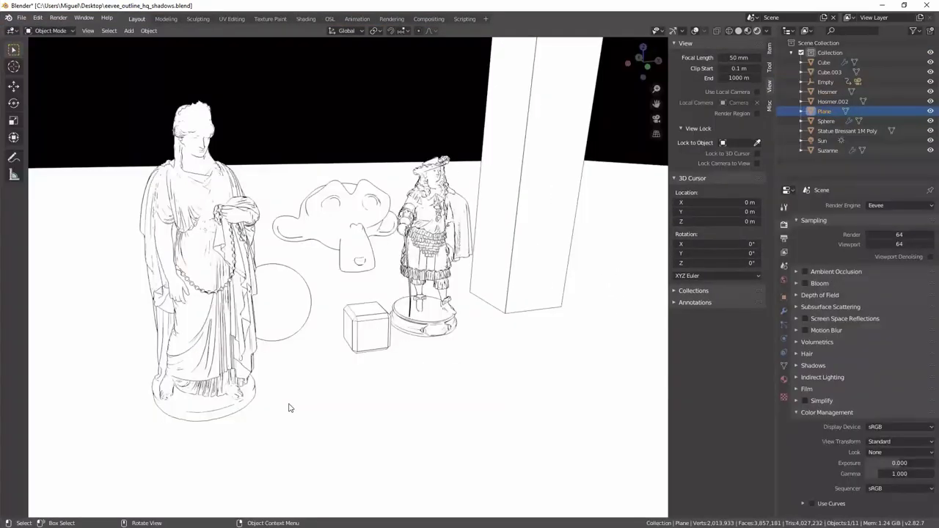
middle_drag(288, 408, 460, 392)
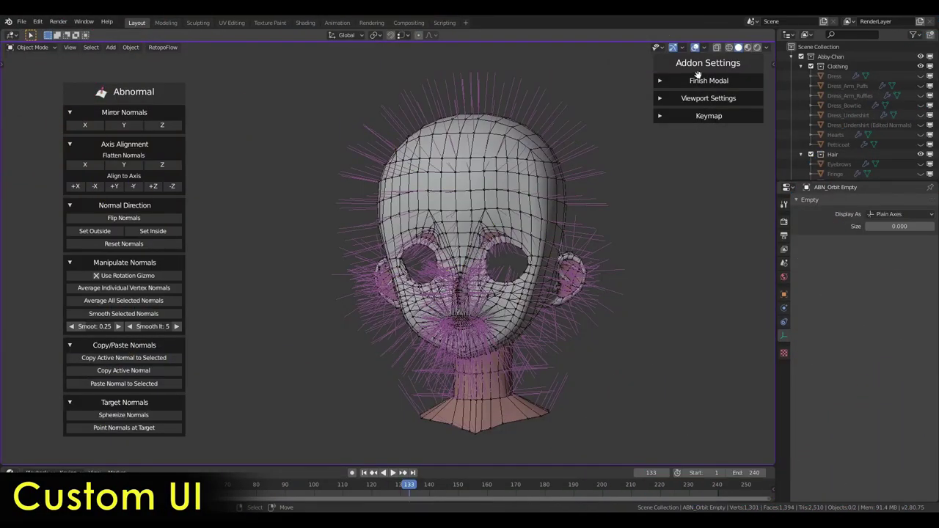
click(703, 116)
Expand Abnormal's settings, set Normals Length 0.13 and Brightness 1.49, and toggle wireframe display.
click(678, 98)
click(655, 80)
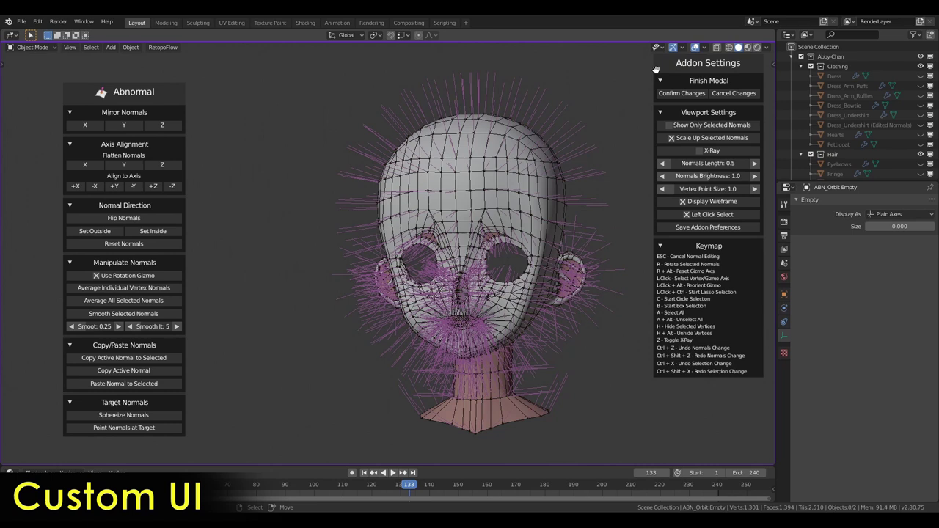
drag(656, 69, 440, 94)
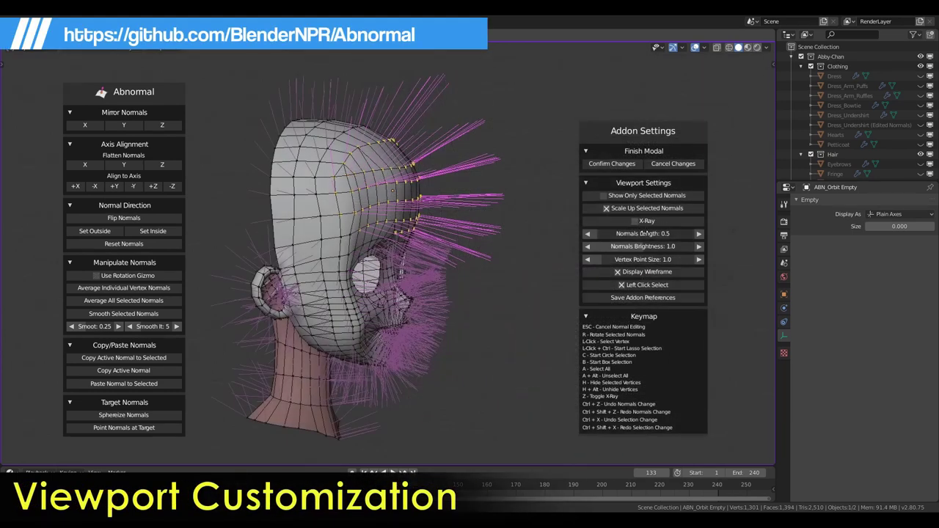
drag(643, 234, 669, 257)
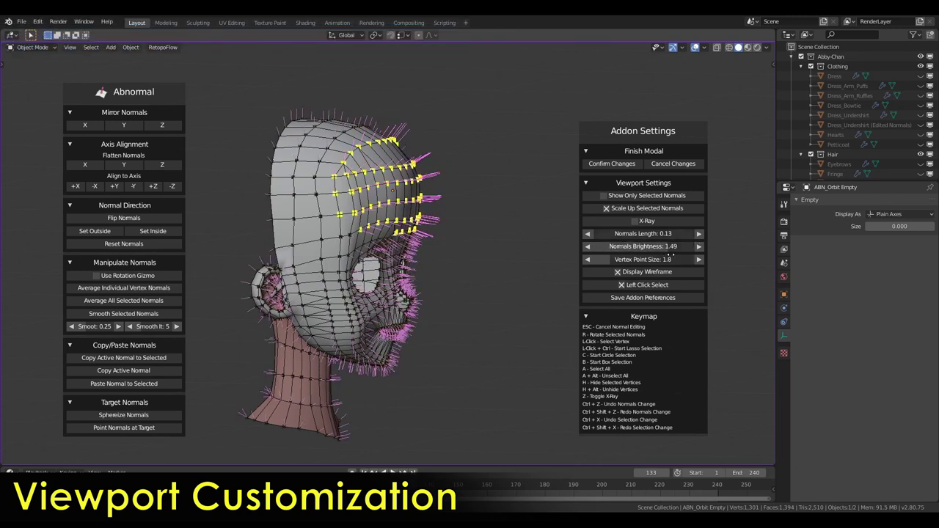
click(627, 273)
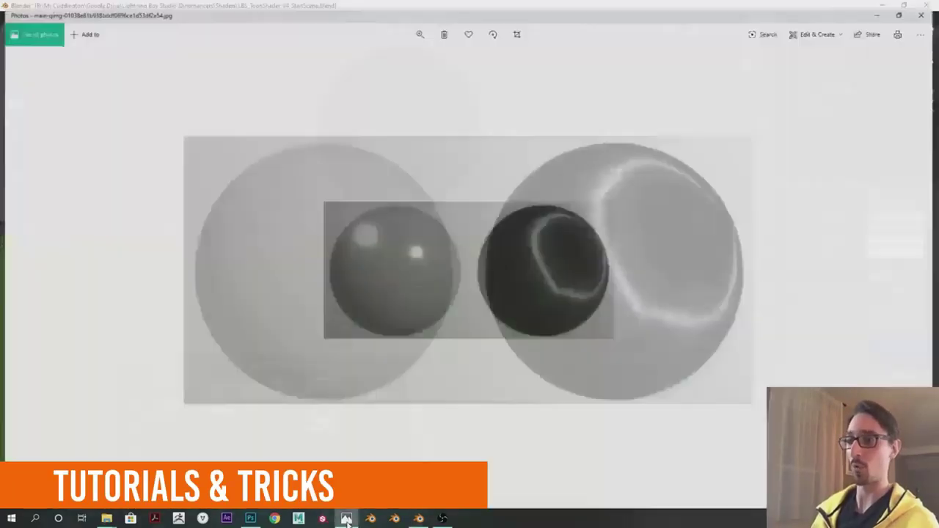
Zoom into the two-sphere reference image in Photos, then minimize the viewer.
click(420, 27)
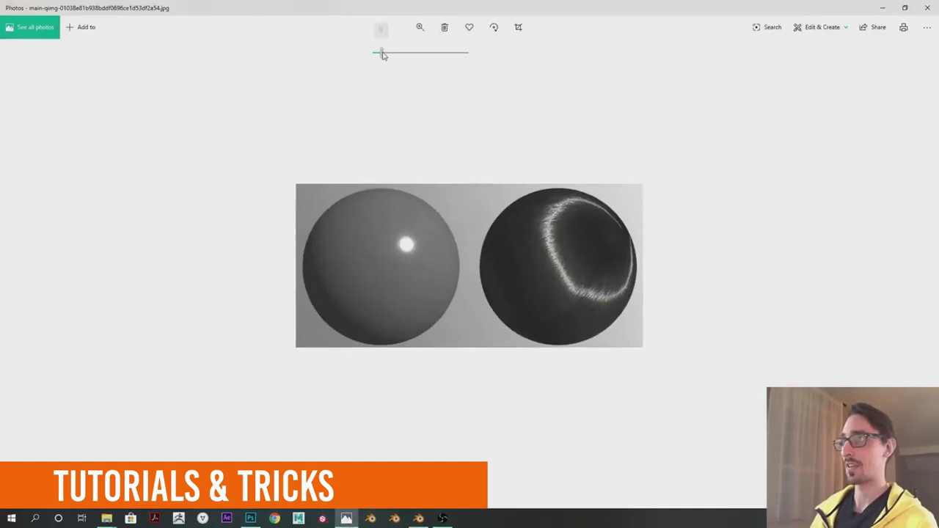
drag(382, 54, 400, 52)
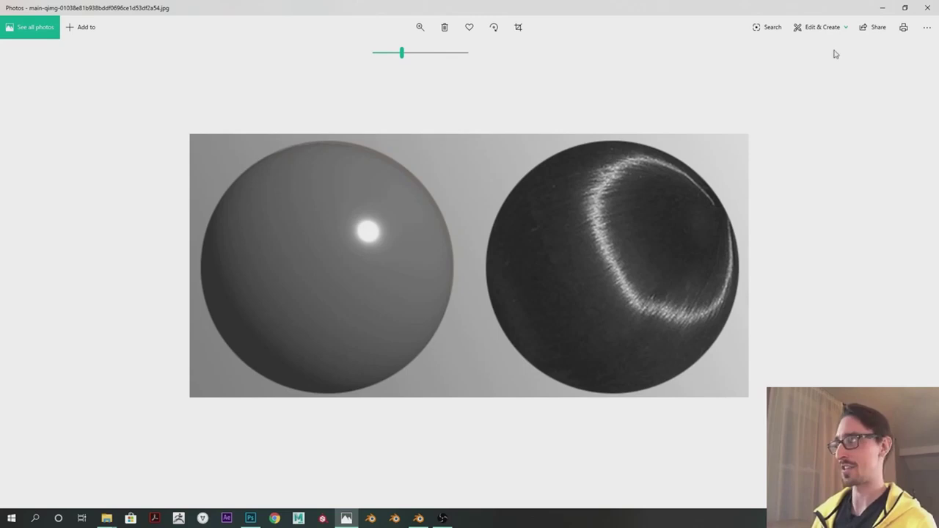
click(885, 12)
Add a Frame node labelled 'Anisotropic' to the Toon node tree and expand its Properties.
scroll(444, 349, up, 3)
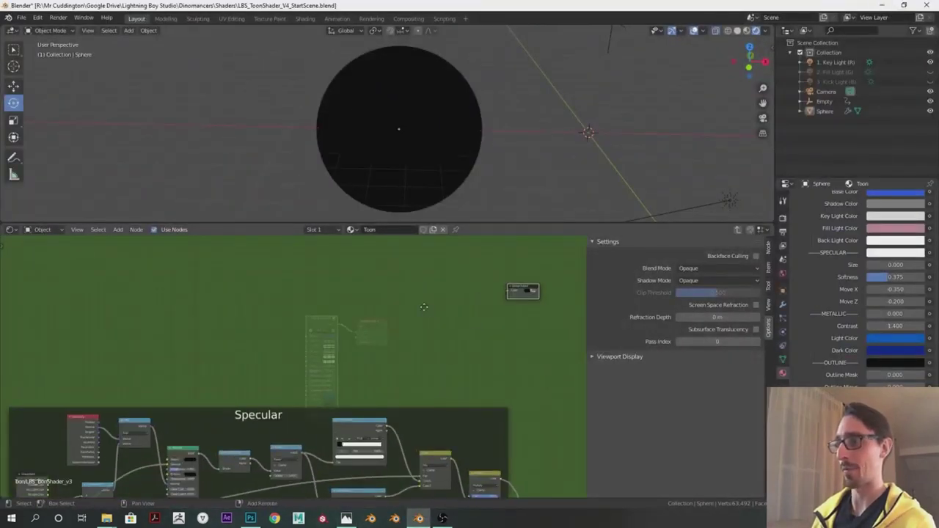
middle_drag(423, 306, 352, 331)
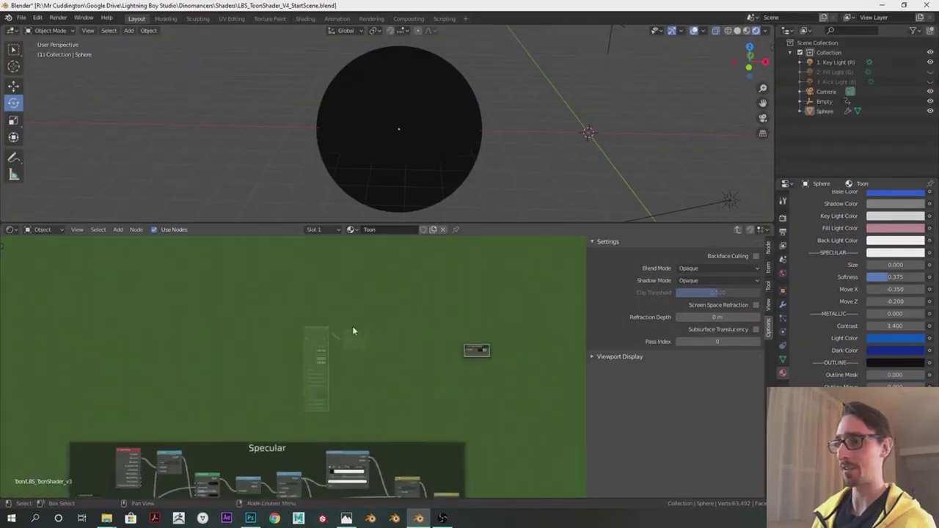
scroll(265, 309, up, 1)
key(shift+a)
text(frame)
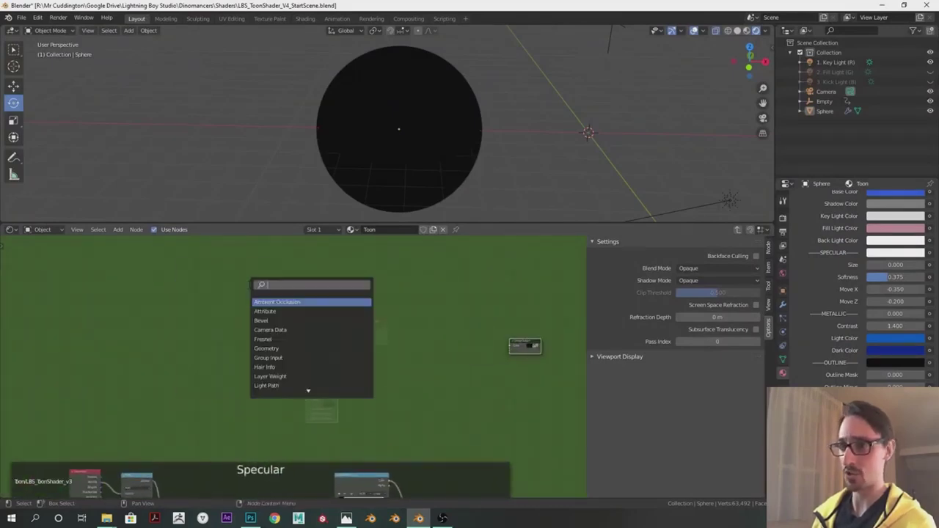
key(Down)
key(Return)
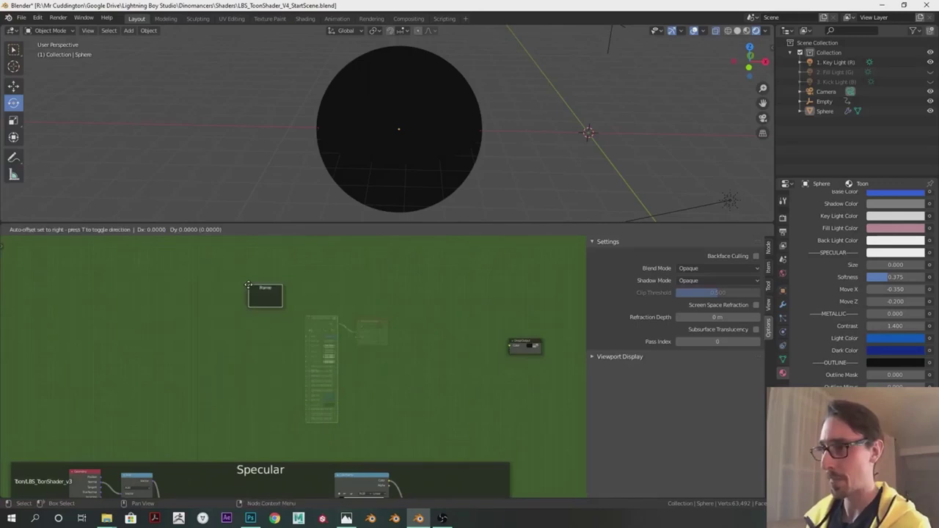
click(768, 268)
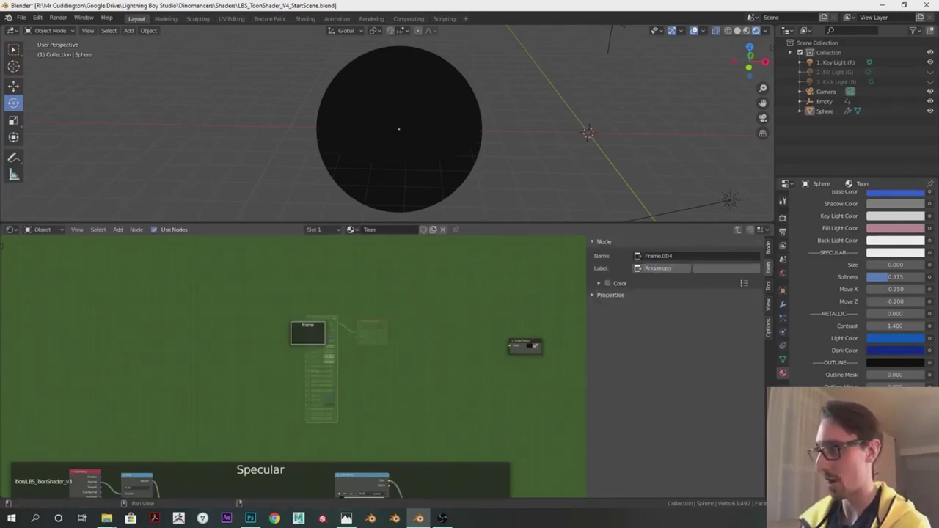
key(Return)
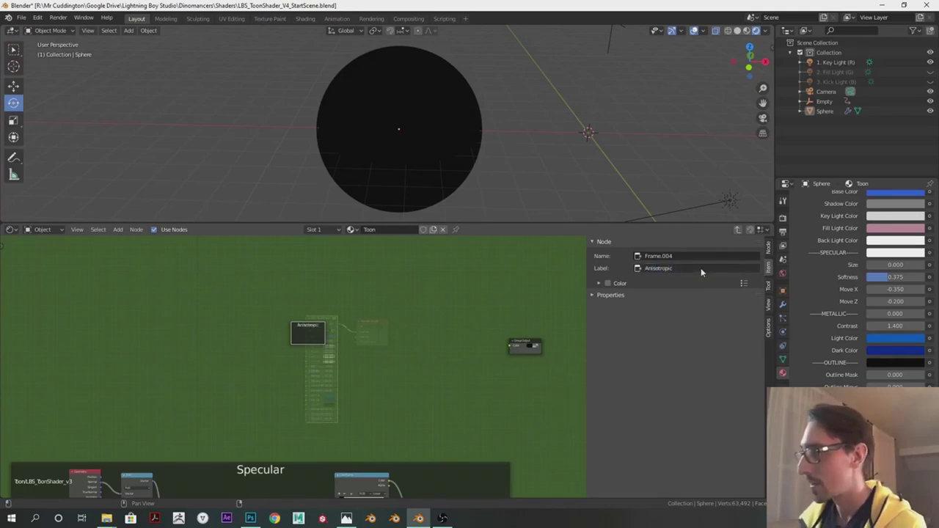
click(609, 295)
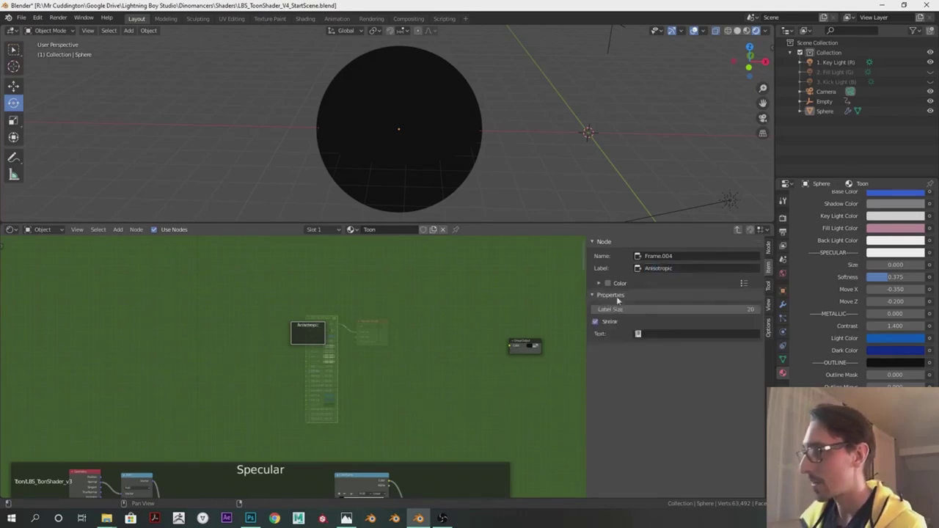
click(696, 309)
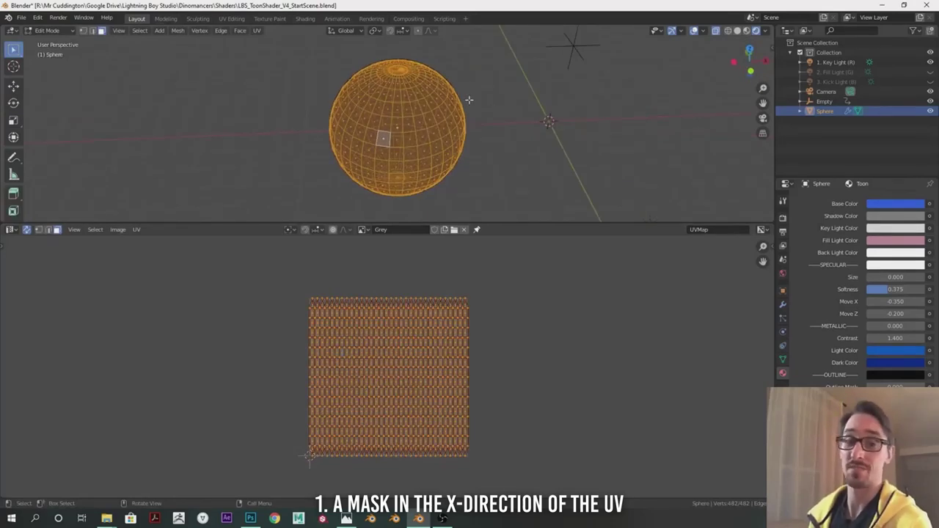
Set the Vector Transform input to 0, 0, -1.
middle_drag(469, 99, 455, 205)
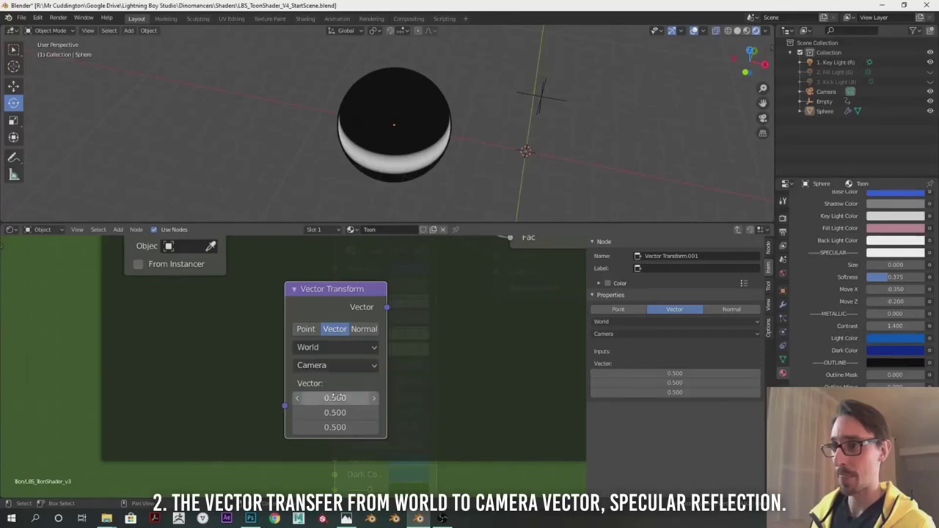
click(337, 397)
text(0)
key(Tab)
text(0)
key(Tab)
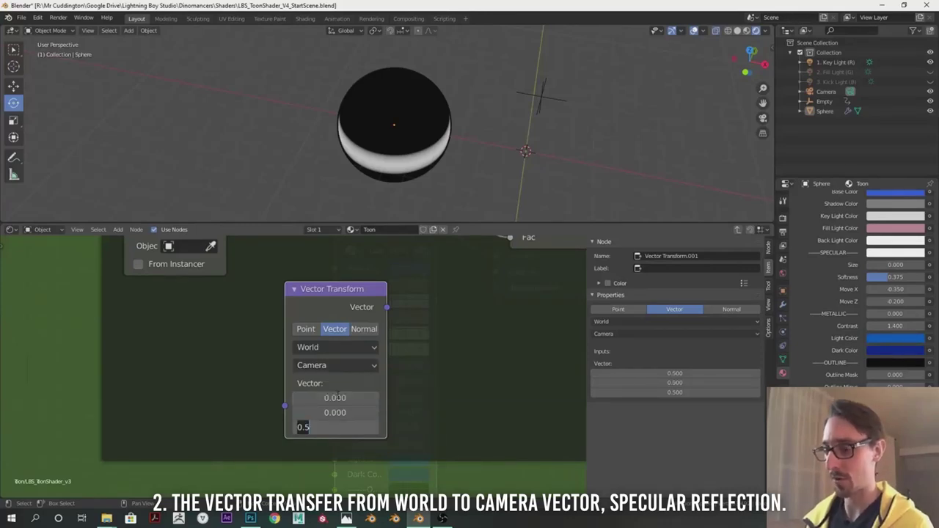
text(-1)
key(Return)
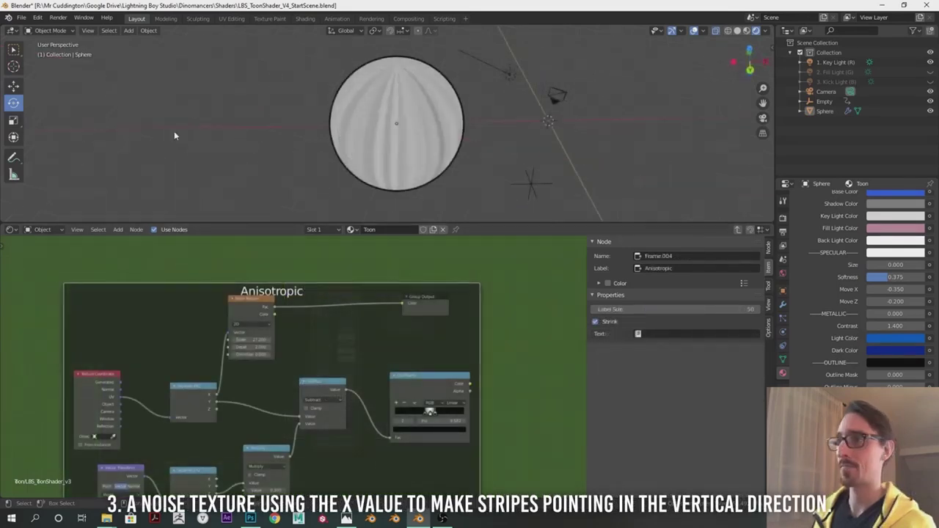
Add a plane scaled to 4.72 and assign it the Toon material.
key(shift+a)
mouse_move(147, 132)
click(216, 132)
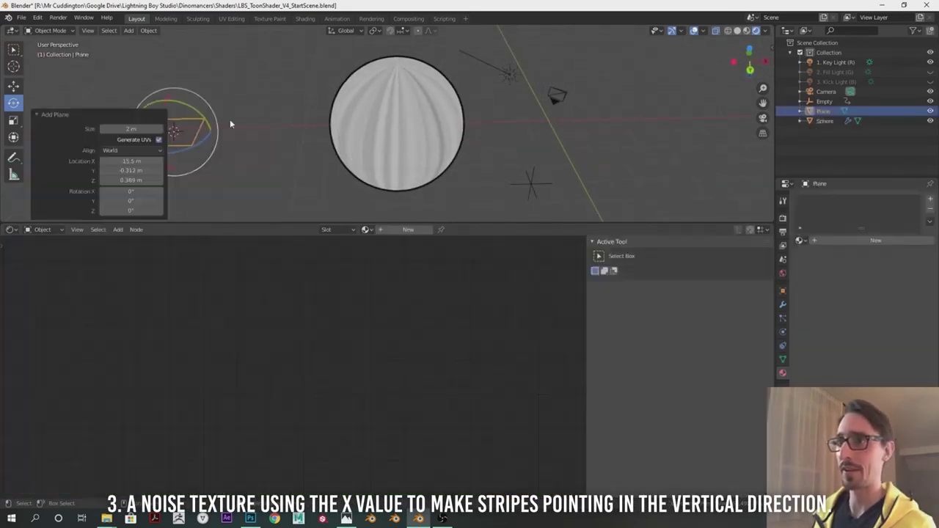
key(s)
click(425, 123)
middle_drag(425, 123, 510, 112)
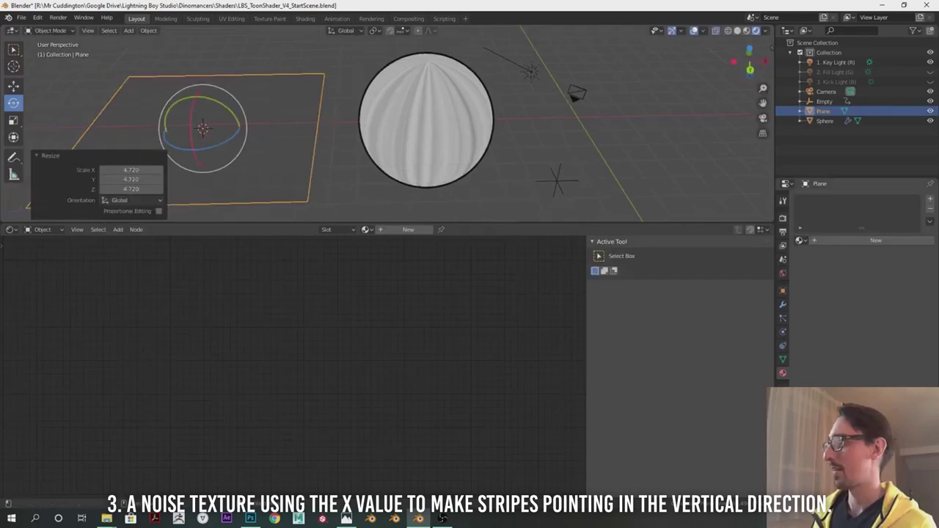
click(799, 240)
click(822, 262)
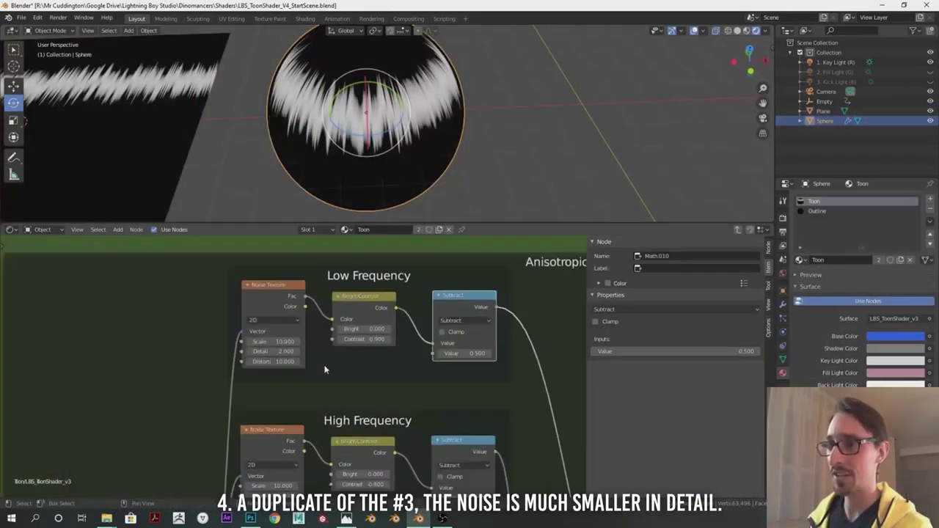
Set high-frequency noise detail to 0 and low-frequency noise to scale 5, detail 0, distortion 0.
scroll(325, 367, up, 1)
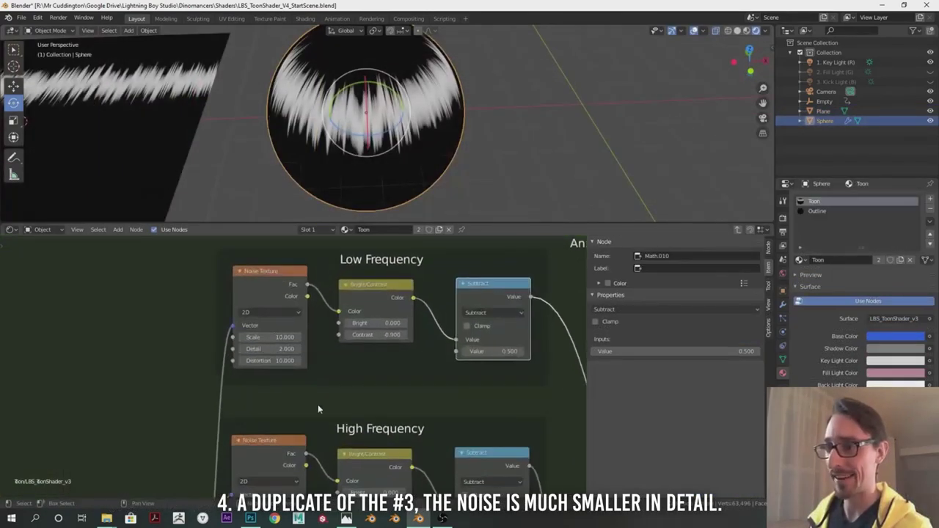
ctrl+scroll(344, 389, down, 3)
click(302, 444)
text(0)
key(Return)
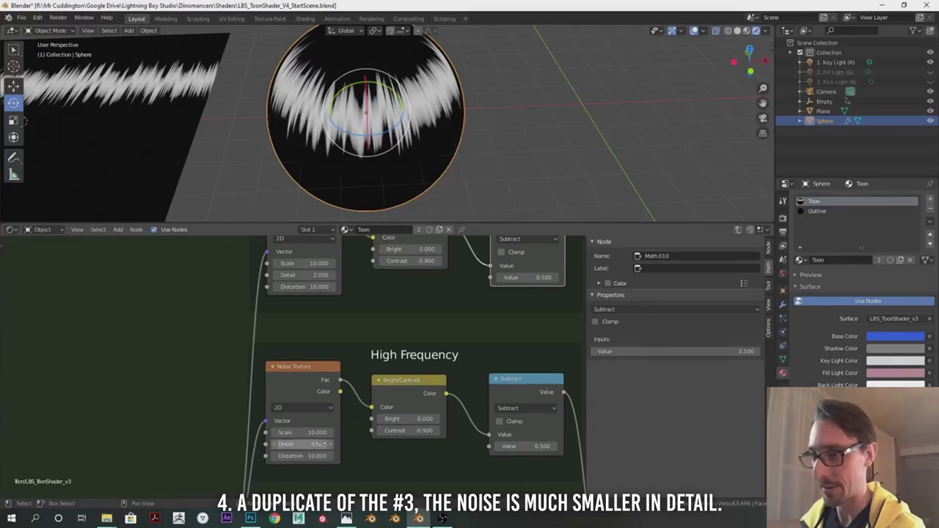
middle_drag(357, 302, 380, 354)
click(338, 315)
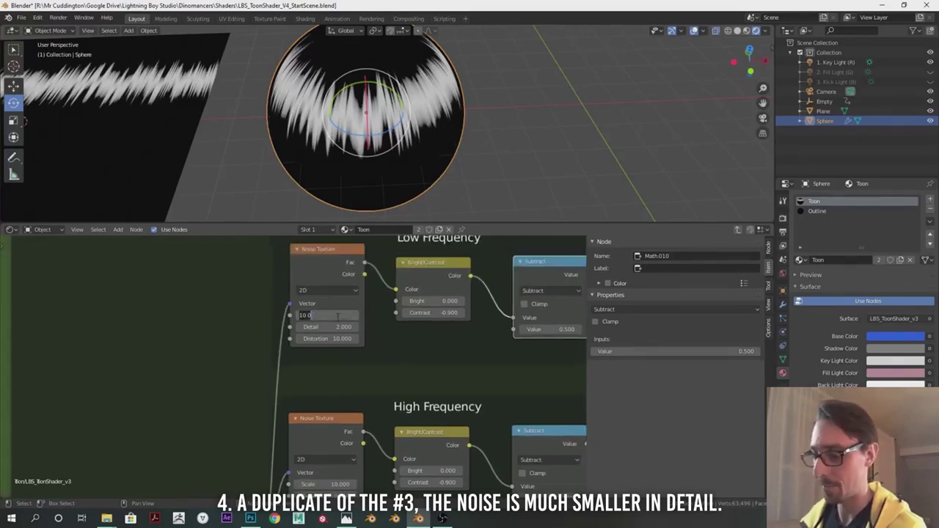
text(5)
key(Tab)
text(0)
key(Tab)
text(0)
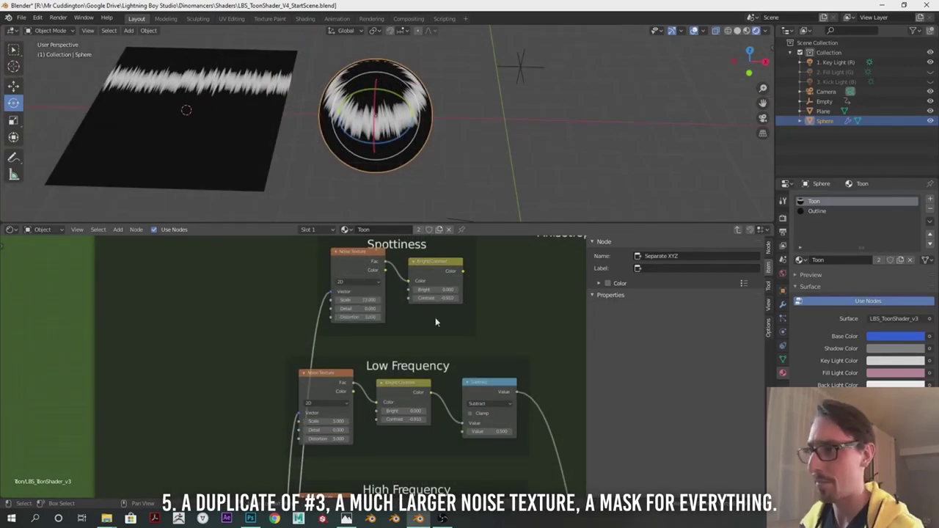
Move the Group Output node aside and drag the ColorRamp's black stop to position 0.000.
scroll(506, 318, down, 2)
middle_drag(506, 318, 400, 336)
scroll(387, 342, down, 1)
drag(549, 424, 579, 419)
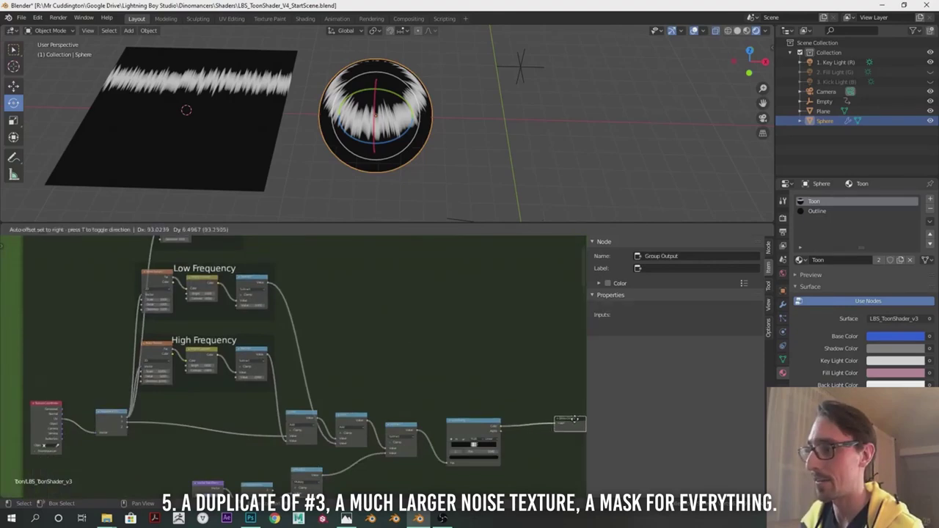
middle_drag(460, 408, 402, 364)
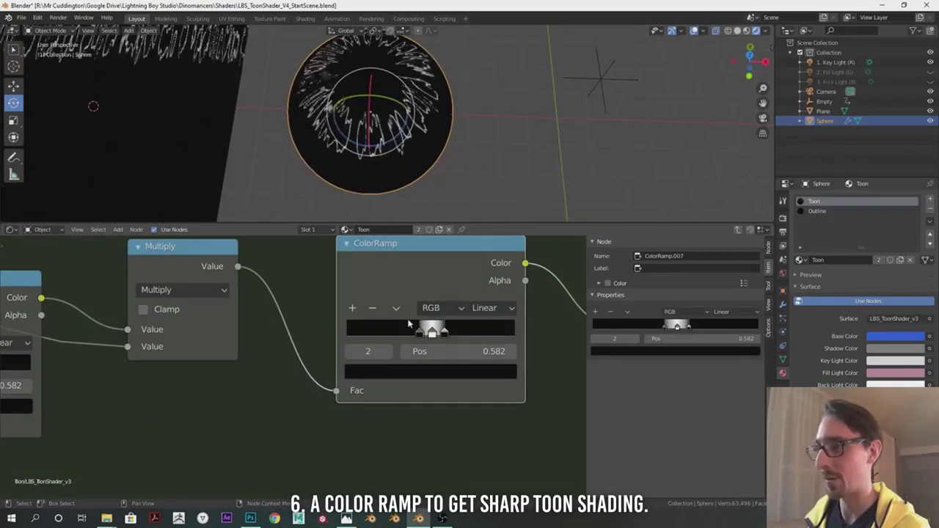
drag(416, 334, 323, 336)
click(486, 309)
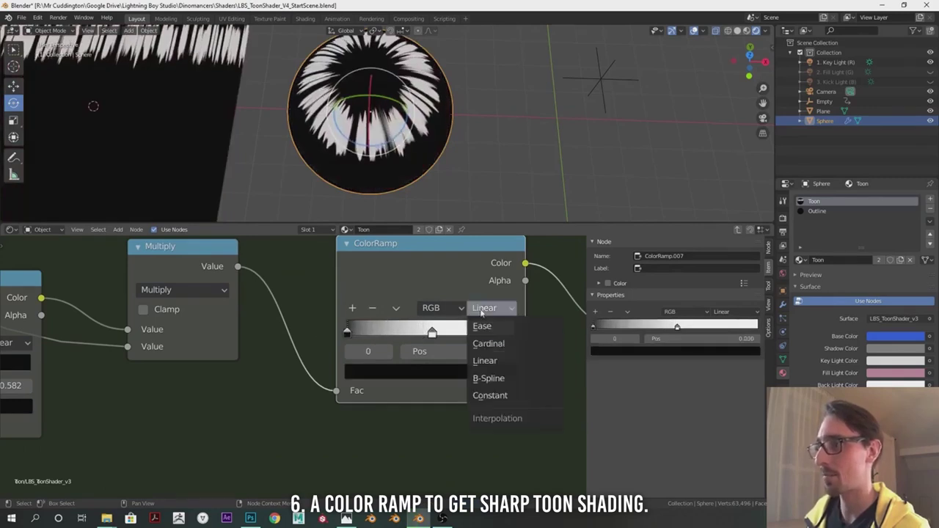
Set the ramp to Constant interpolation, the Specular base colour black and specular colour white.
click(486, 394)
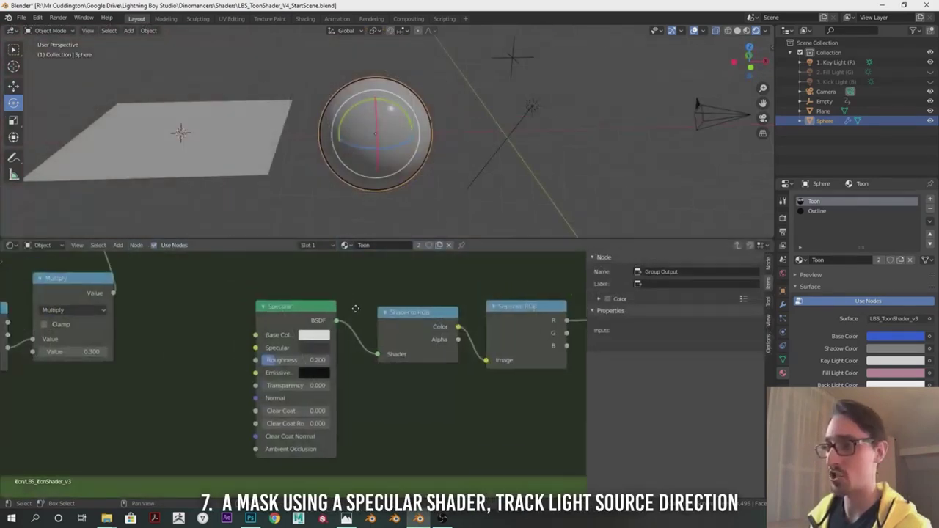
scroll(327, 338, up, 2)
click(323, 335)
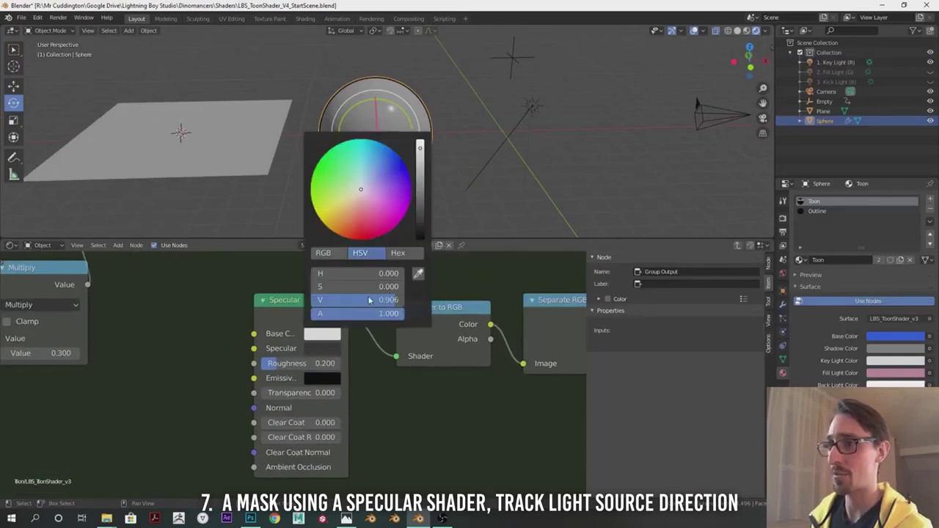
drag(421, 150, 421, 237)
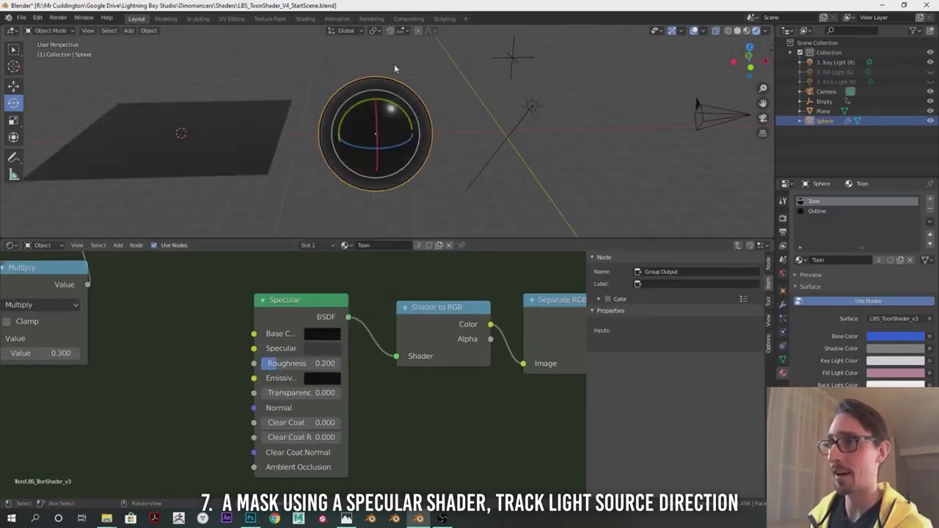
click(321, 350)
drag(421, 207, 421, 155)
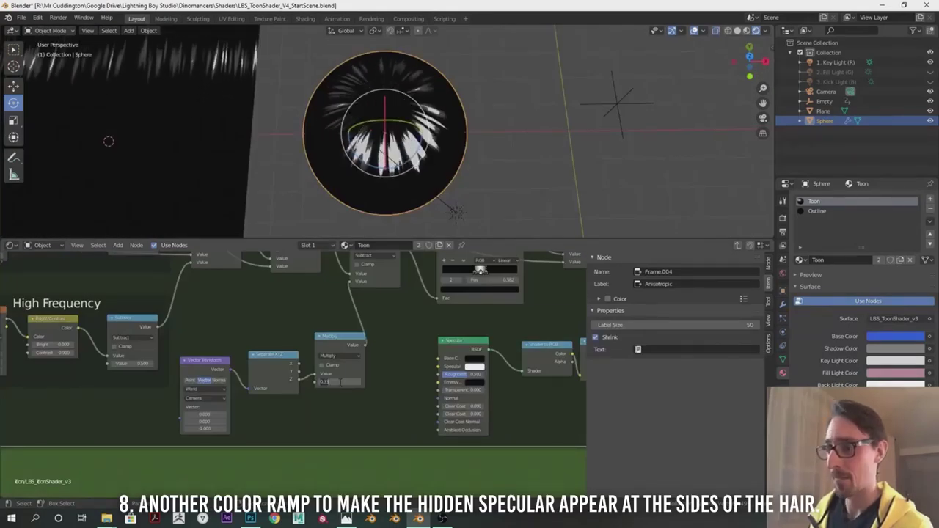
Connect the mask into the second Mix node's factor input.
scroll(362, 405, down, 3)
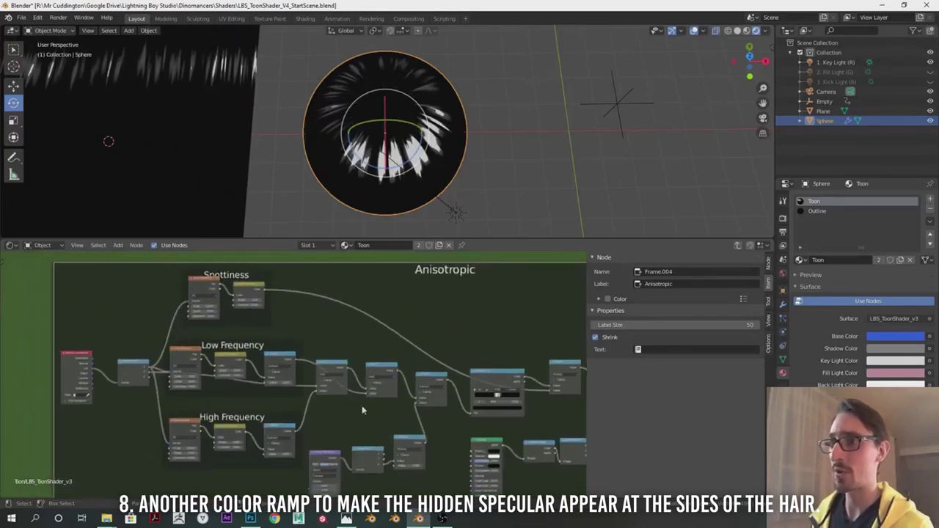
middle_drag(361, 405, 399, 377)
scroll(369, 354, up, 3)
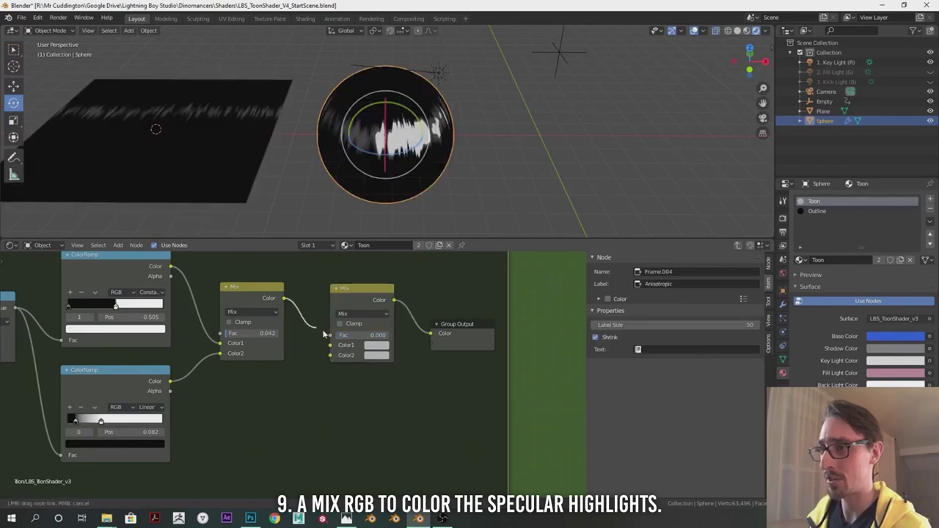
drag(330, 336, 331, 336)
Set the Mix node's Color1 to black and its Color2 to a pink highlight tint.
scroll(332, 339, down, 3)
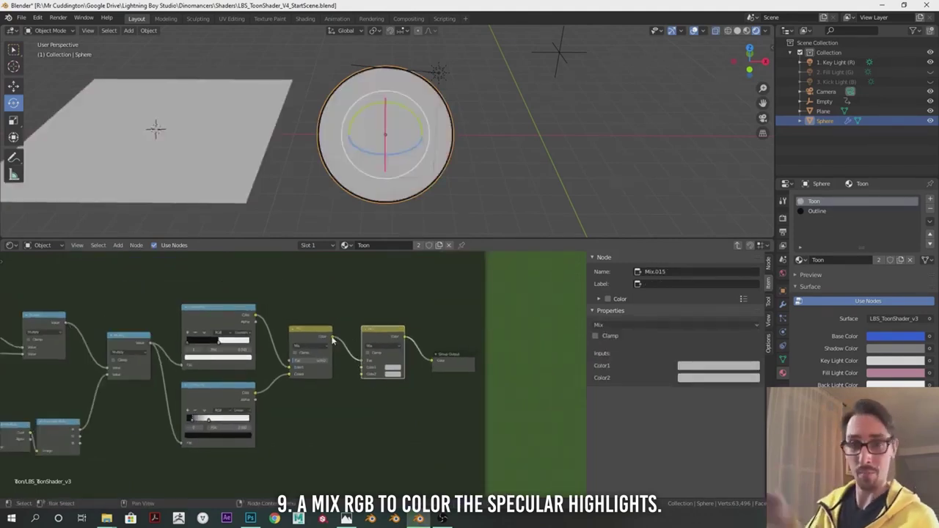
scroll(333, 340, up, 2)
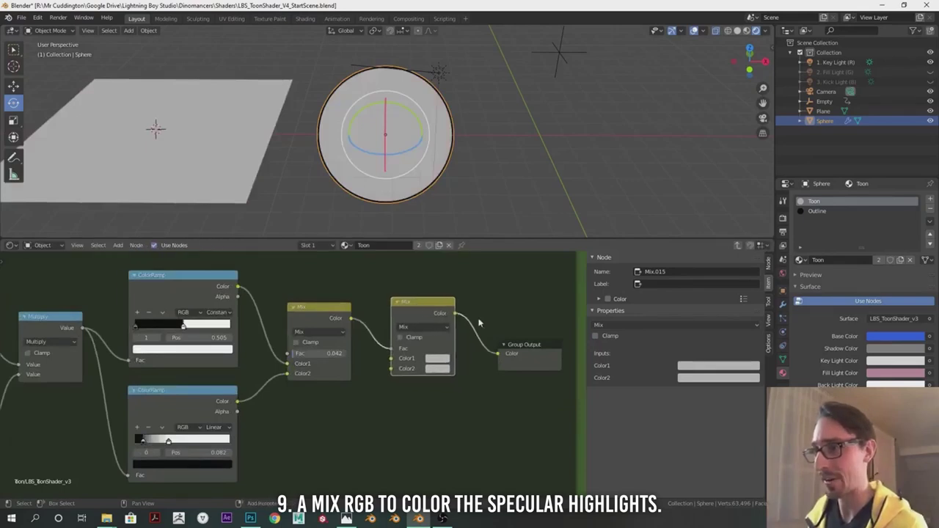
middle_drag(420, 310, 349, 295)
click(366, 354)
click(407, 255)
mouse_move(406, 255)
mouse_down()
mouse_move(408, 245)
mouse_move(433, 285)
mouse_up()
click(365, 344)
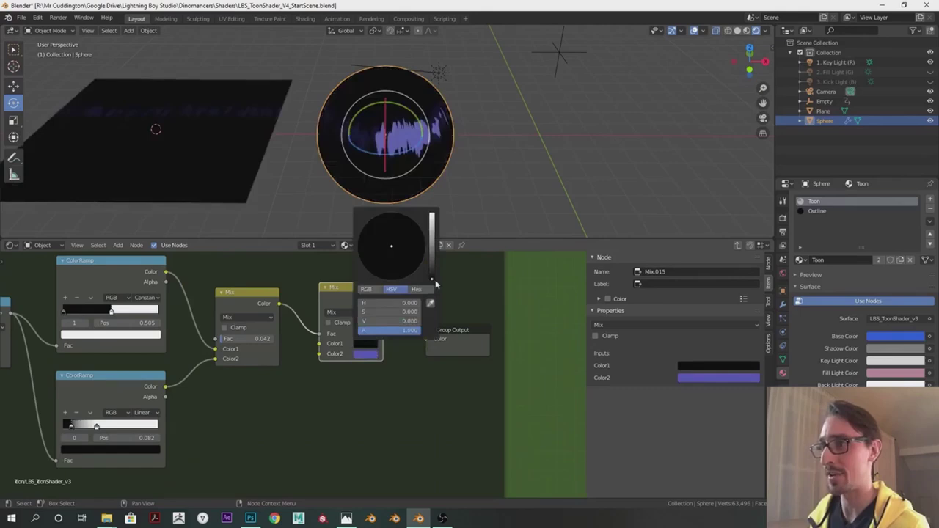
click(365, 354)
mouse_move(398, 256)
mouse_down()
mouse_move(369, 259)
mouse_move(405, 266)
mouse_move(381, 264)
mouse_move(390, 277)
mouse_up()
Set the first Mix node's factor to 0.1.
drag(453, 333, 483, 310)
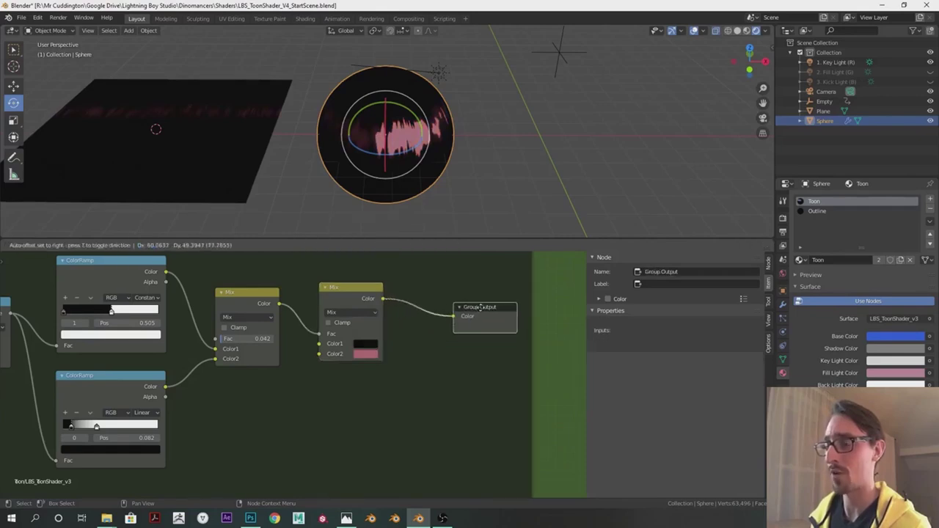
scroll(469, 323, down, 2)
click(311, 315)
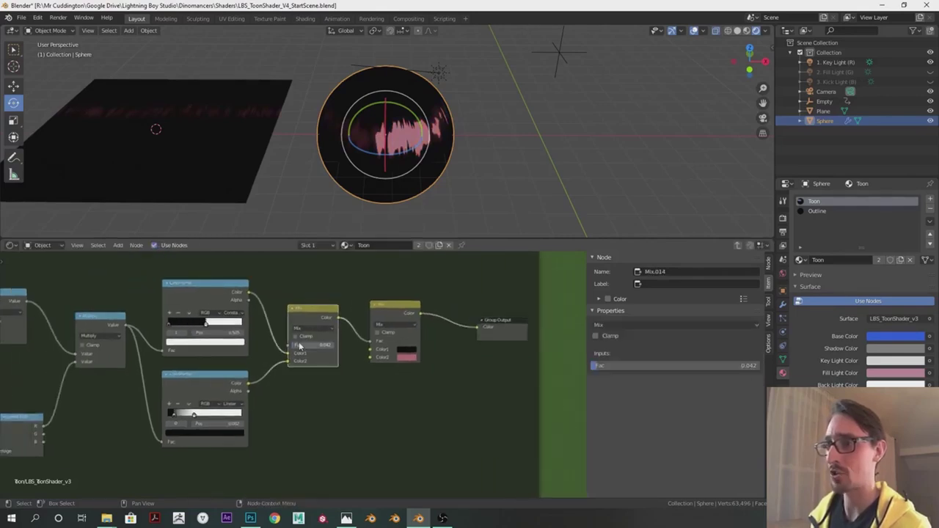
click(614, 365)
text(0.1)
key(Return)
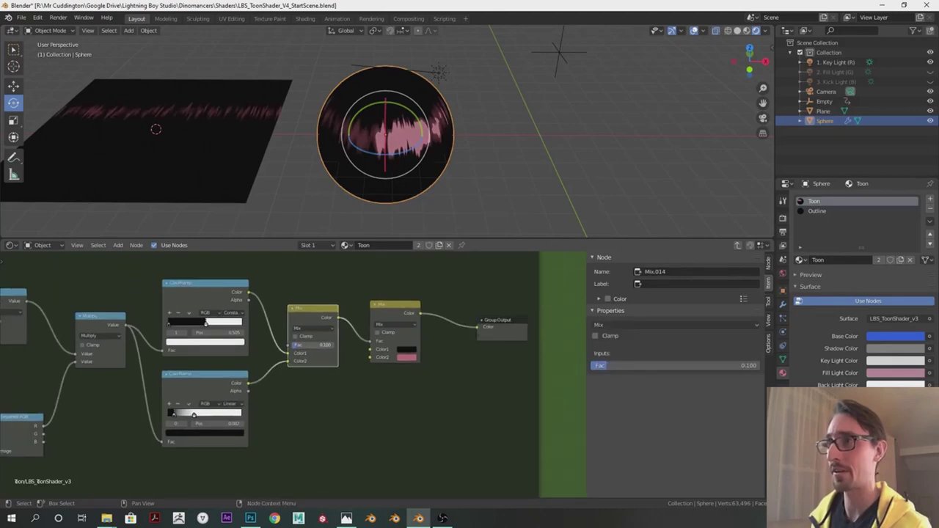
Restore Mix.016 via undo/redo and reconnect the link into its factor input.
key(ctrl+z)
key(ctrl+z)
key(ctrl+z)
key(ctrl+z)
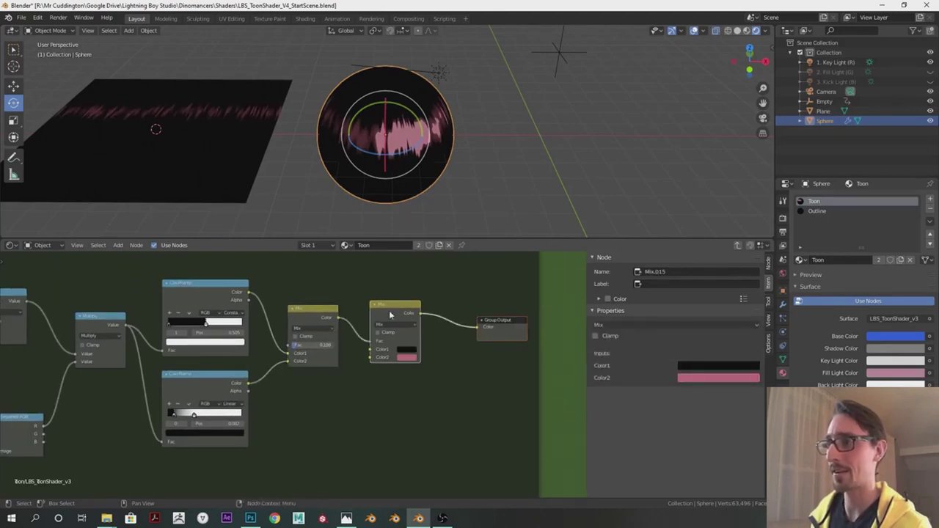
key(ctrl+shift+z)
key(ctrl+shift+z)
key(ctrl+shift+z)
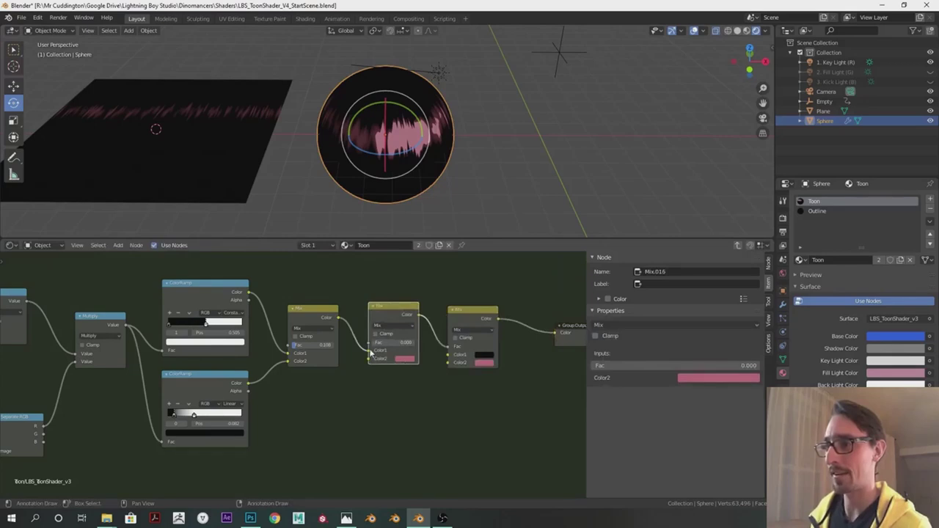
drag(369, 352, 369, 342)
click(404, 350)
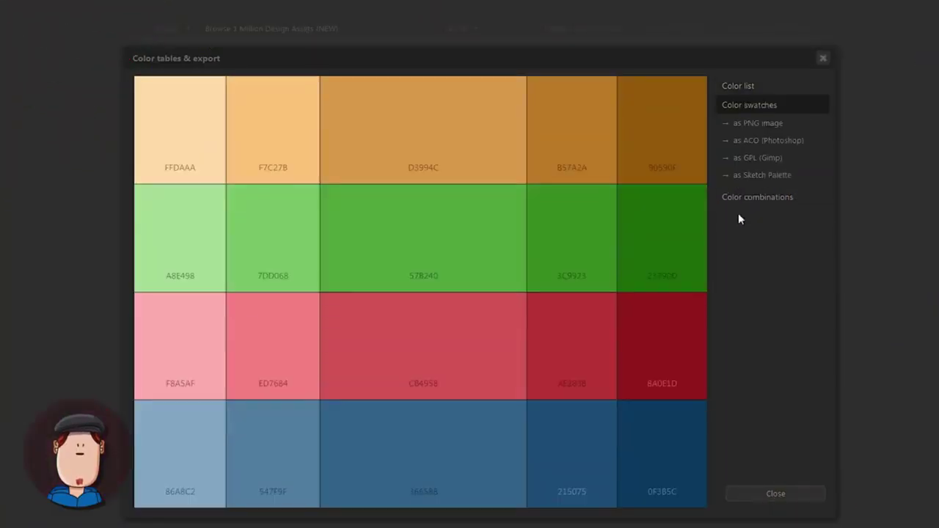
Export the Paletton swatches as a 400×75 PNG and save the image to disk.
click(751, 122)
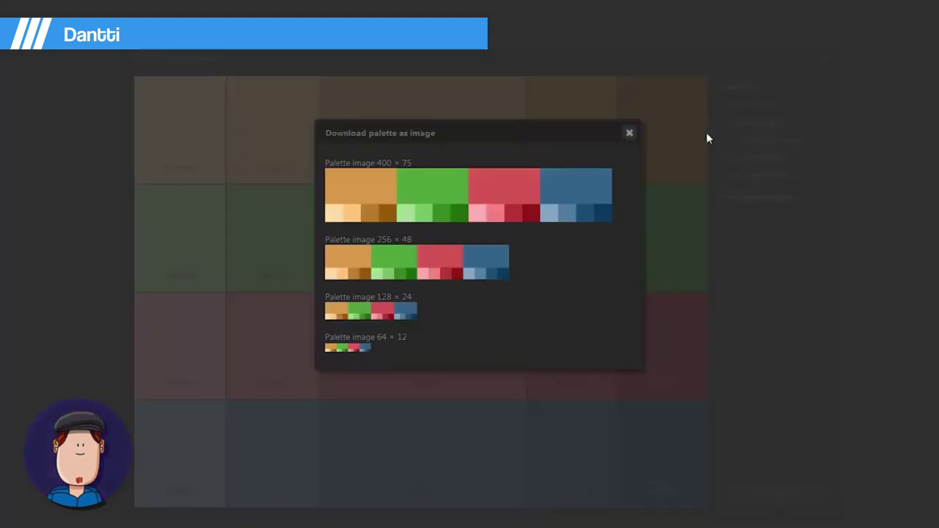
click(484, 189)
right_click(459, 322)
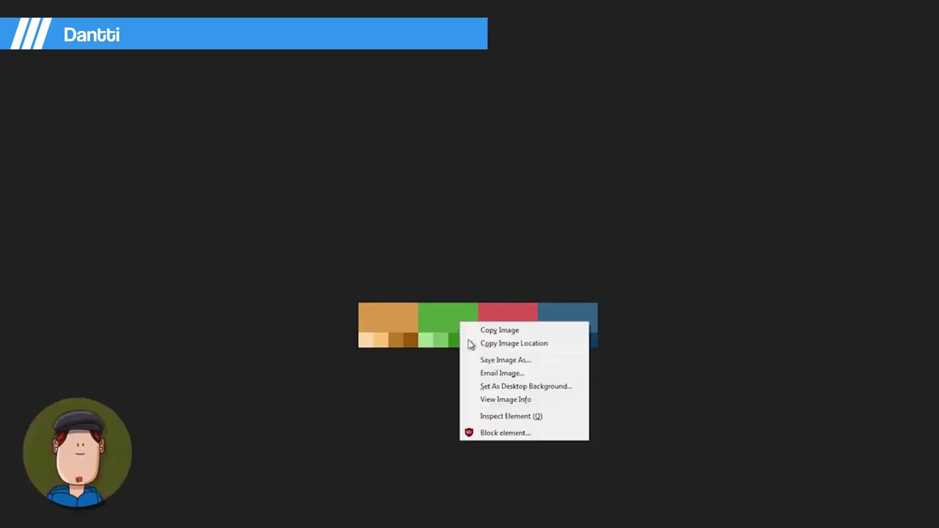
click(485, 358)
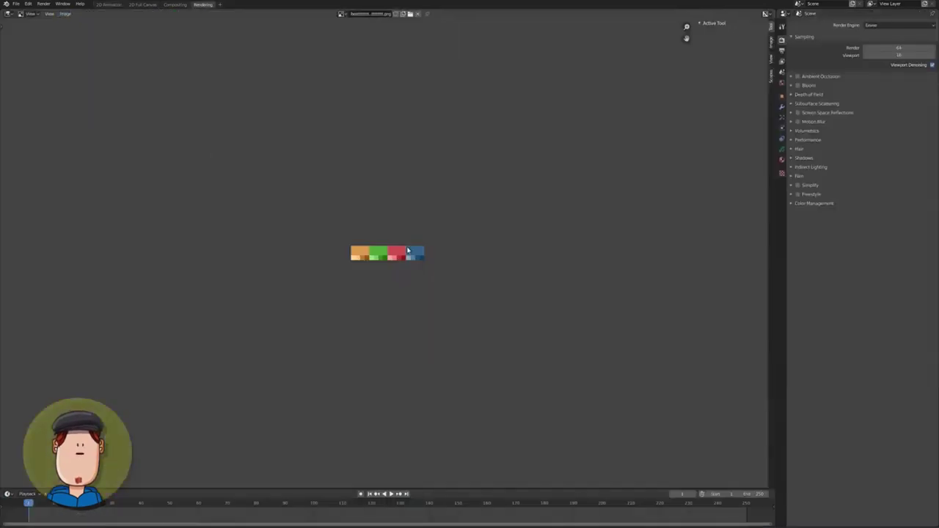
Extract a colour palette from the loaded palette PNG in the Image Editor.
scroll(396, 253, up, 8)
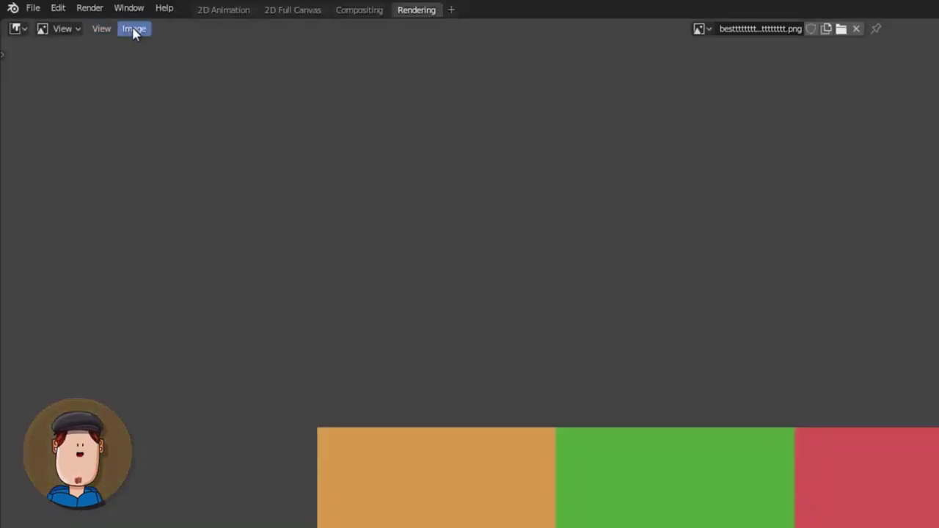
click(65, 14)
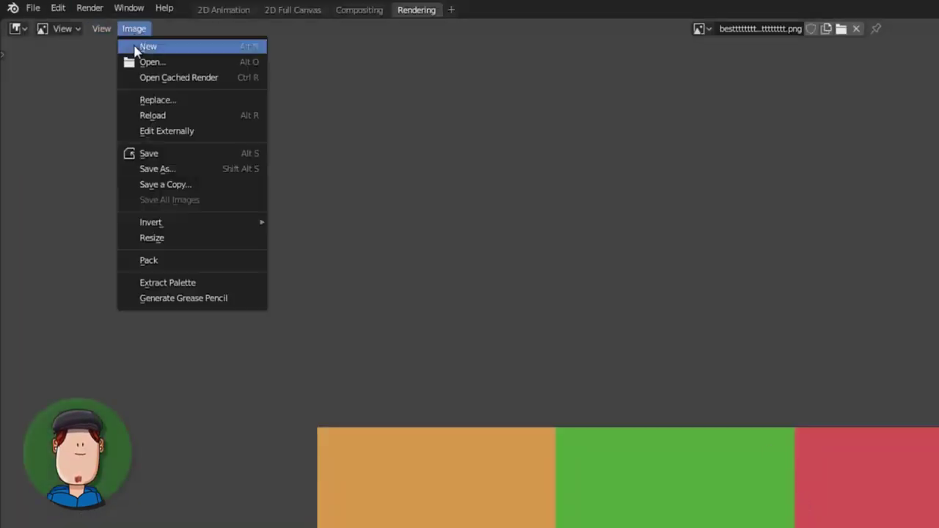
click(217, 286)
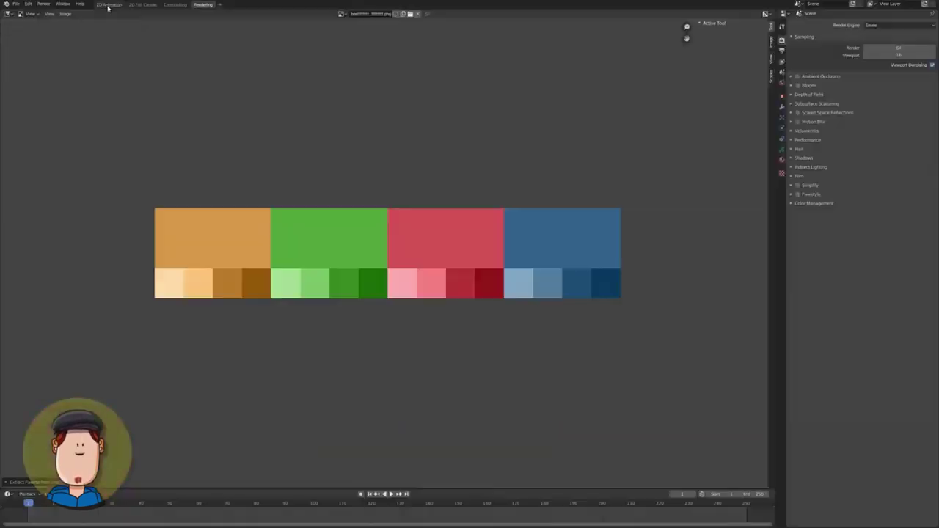
In the 2D Animation workspace, set the Draw tool's colour mode to Vertex Color.
click(224, 9)
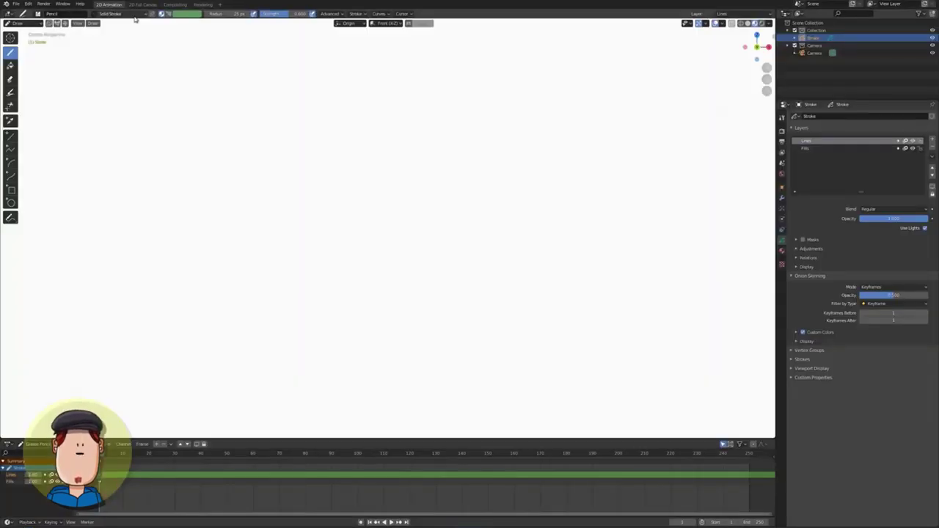
click(782, 117)
click(718, 265)
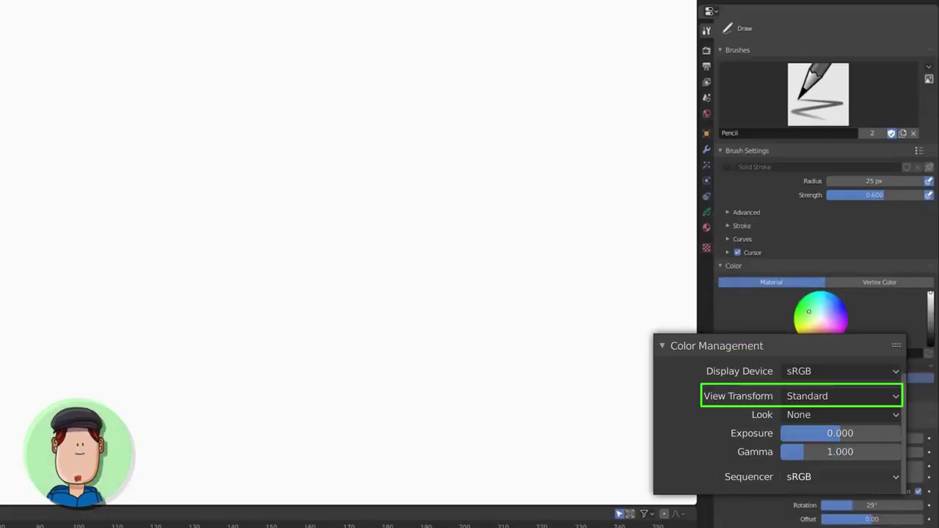
click(873, 284)
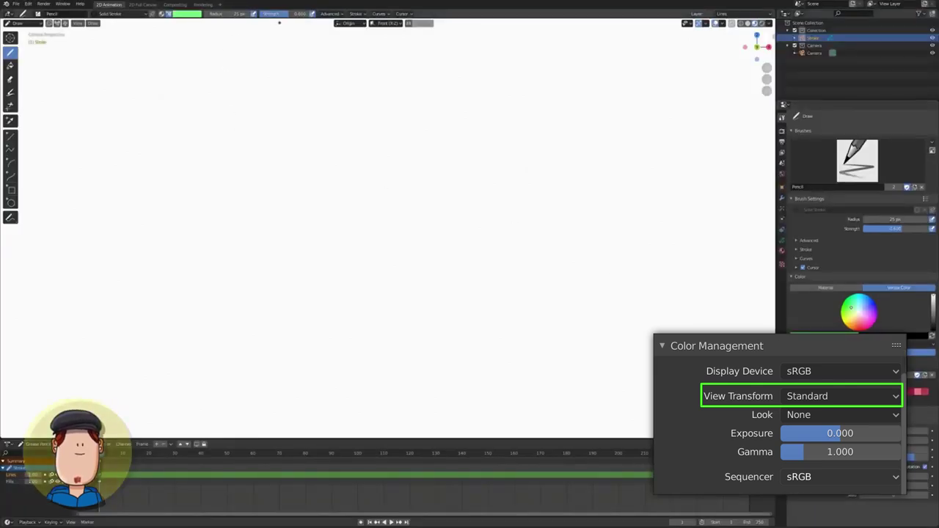
Draw four wavy strokes in light green, green, navy and grey-blue.
mouse_move(126, 192)
mouse_down()
mouse_move(310, 168)
mouse_move(452, 174)
mouse_up()
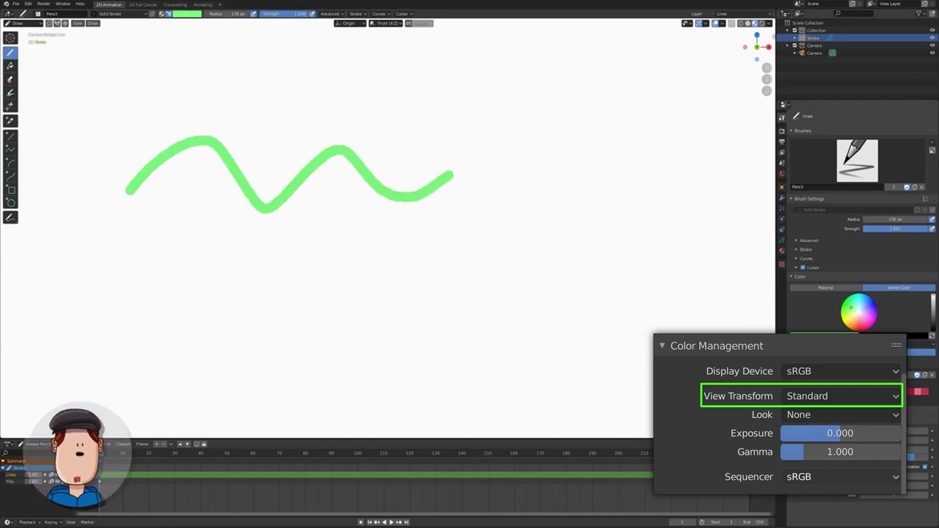
mouse_move(150, 265)
mouse_down()
mouse_move(329, 230)
mouse_move(473, 237)
mouse_up()
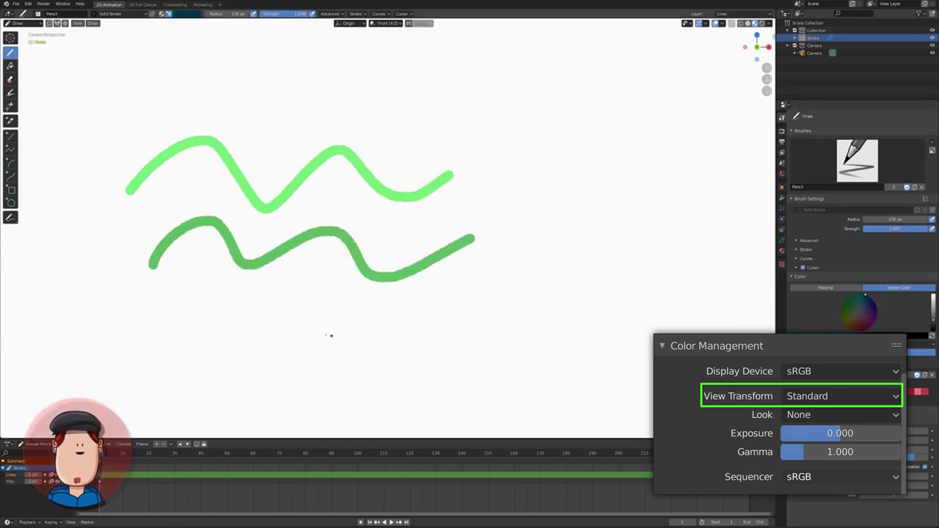
mouse_move(176, 327)
mouse_down()
mouse_move(195, 303)
mouse_move(334, 298)
mouse_move(483, 310)
mouse_move(518, 324)
mouse_up()
mouse_move(207, 364)
mouse_down()
mouse_move(520, 355)
mouse_move(555, 376)
mouse_up()
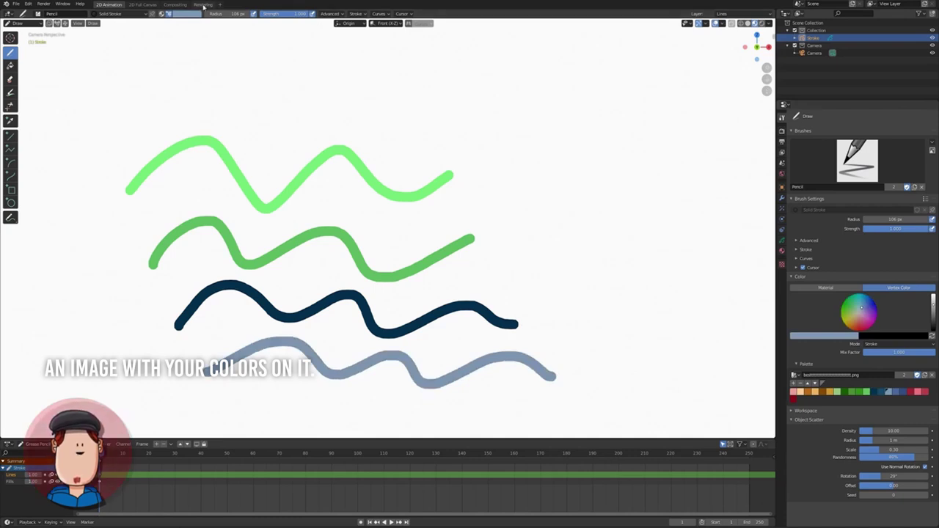
Generate Grease Pencil from the palette image via the Image menu.
click(202, 6)
click(65, 14)
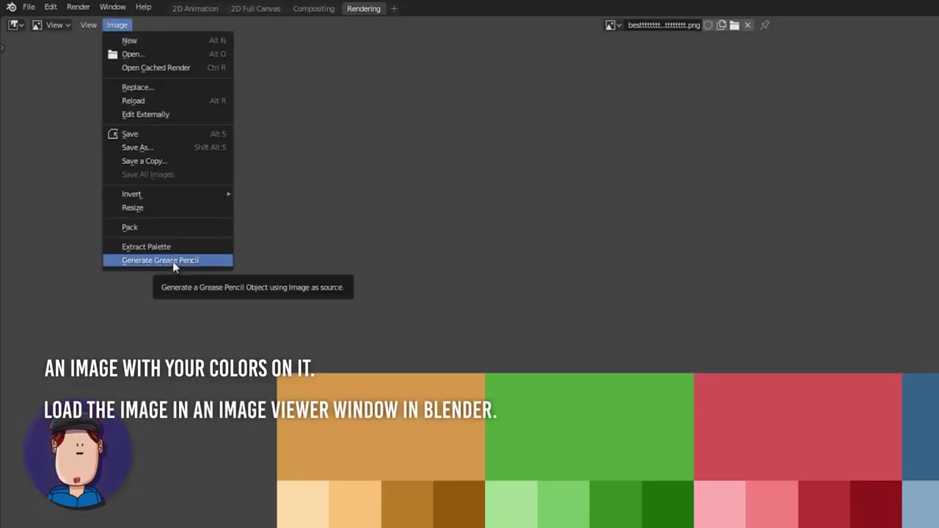
click(172, 261)
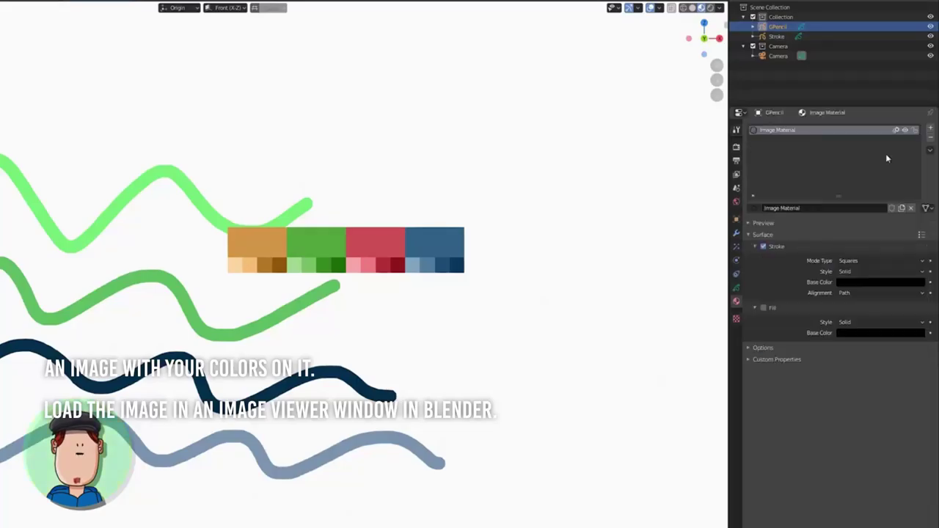
Add new material slots and set the Draw brush to paint with Vertex Color.
click(930, 128)
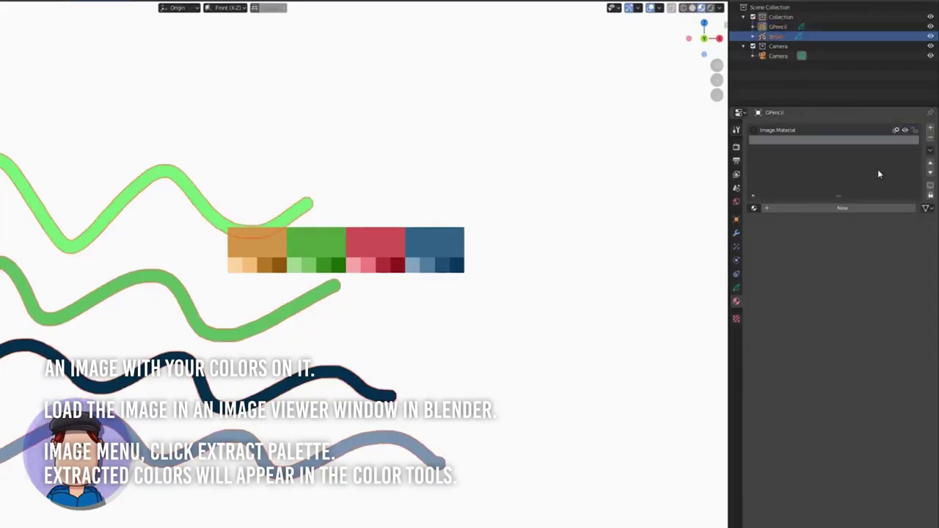
click(846, 208)
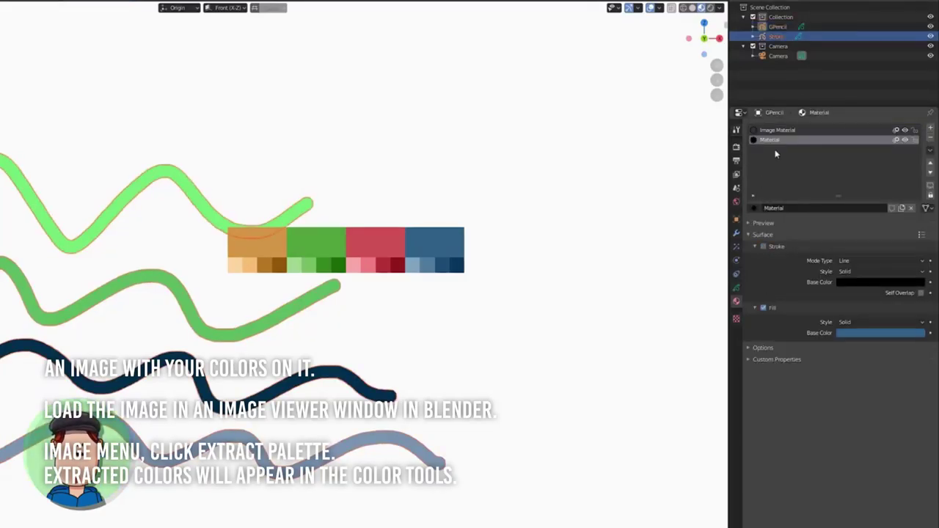
click(929, 128)
click(846, 208)
click(755, 208)
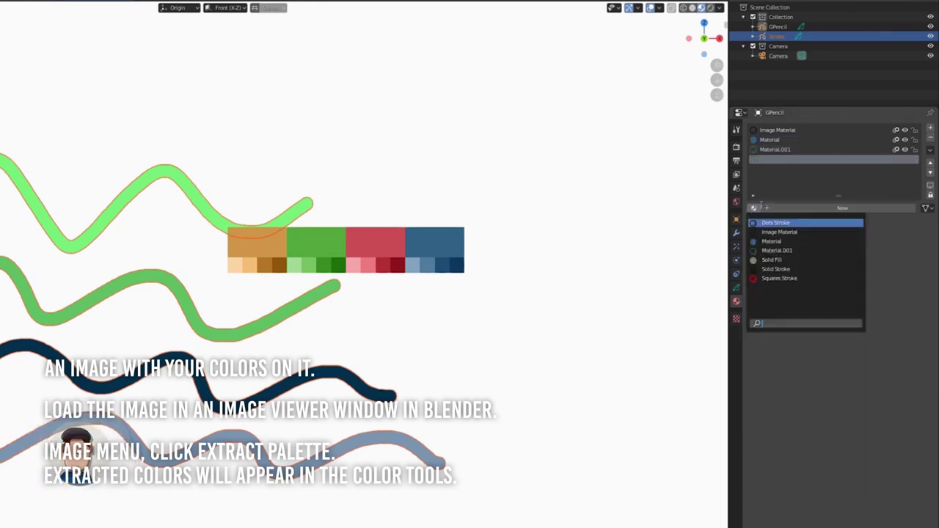
click(763, 307)
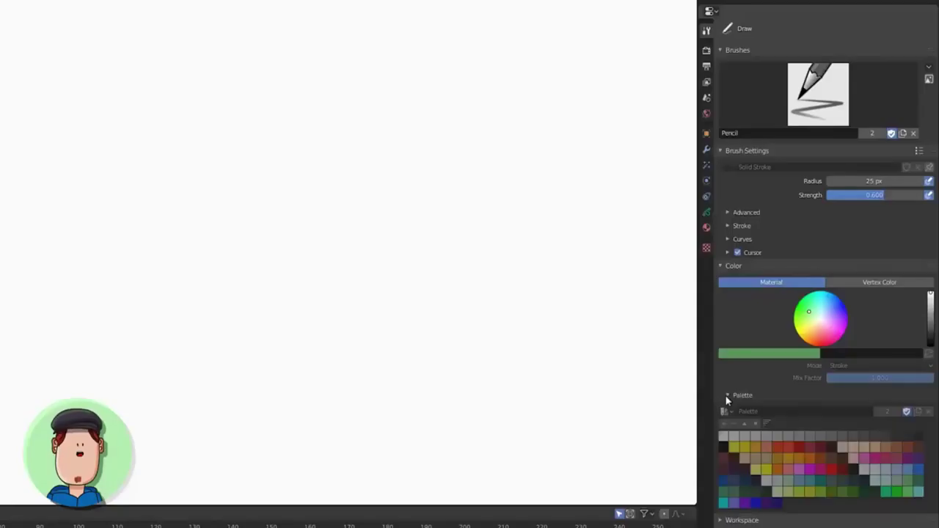
click(872, 285)
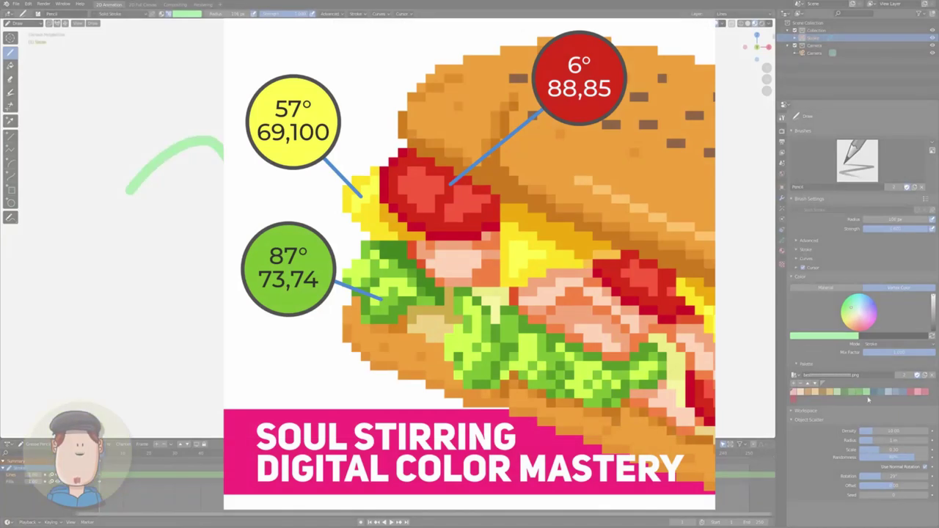
Draw a darker green arc and a dark blue-grey arc from palette swatches, then pick a lighter colour.
click(867, 394)
drag(152, 267, 223, 232)
click(873, 393)
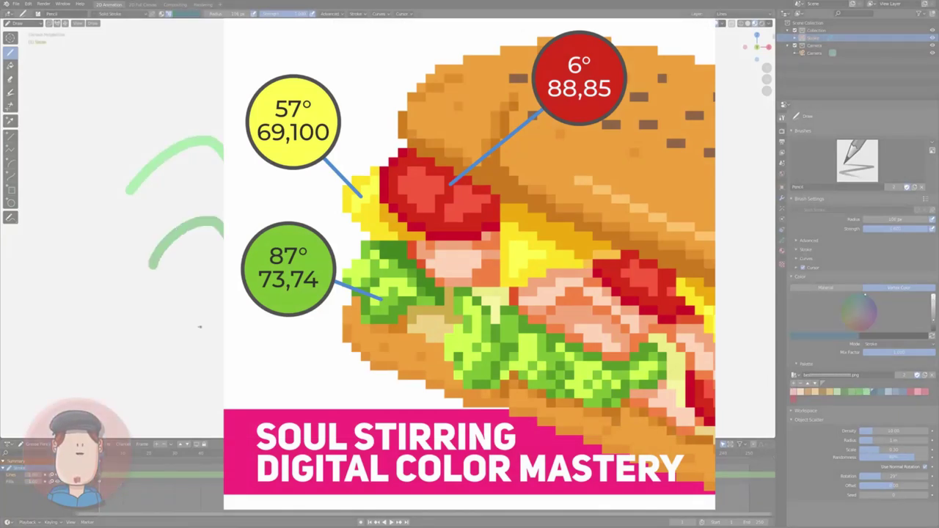
drag(176, 326, 223, 283)
click(884, 391)
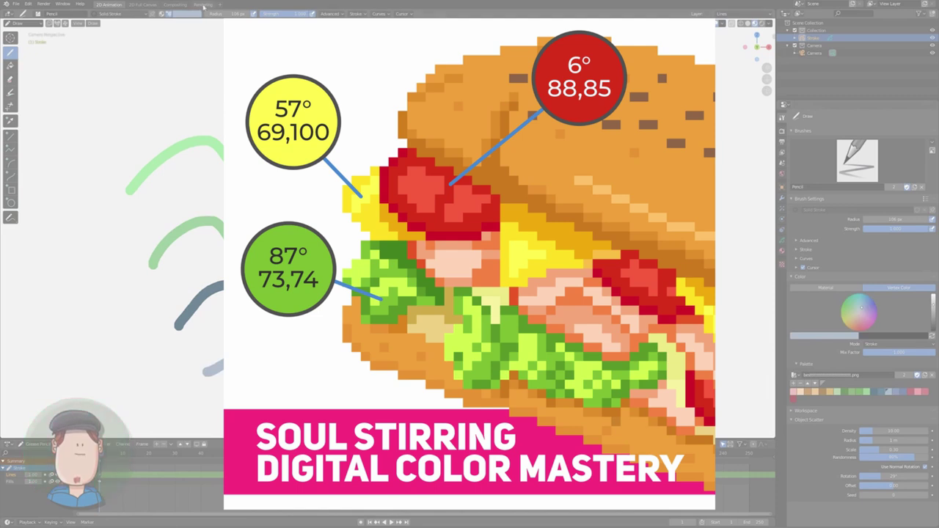
Generate a grease pencil object from the palette image and add new materials with Fill enabled.
click(202, 5)
click(66, 14)
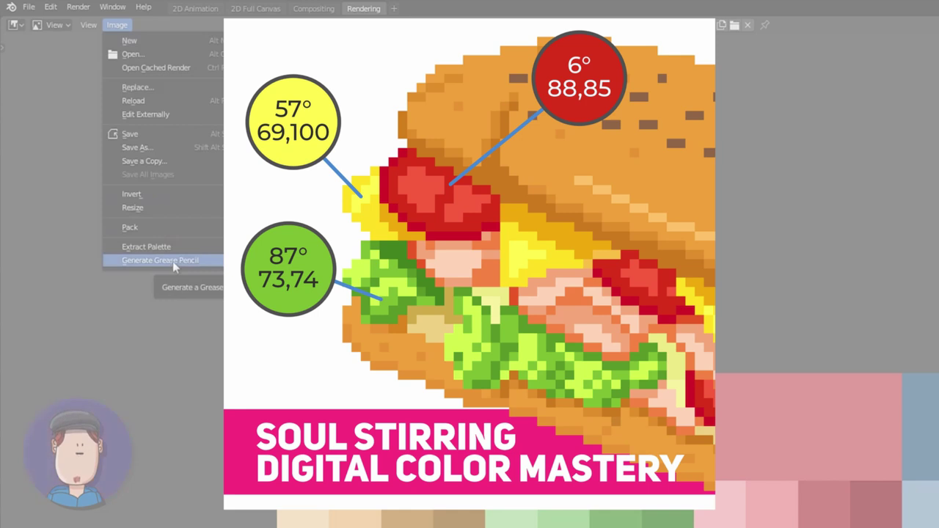
click(173, 261)
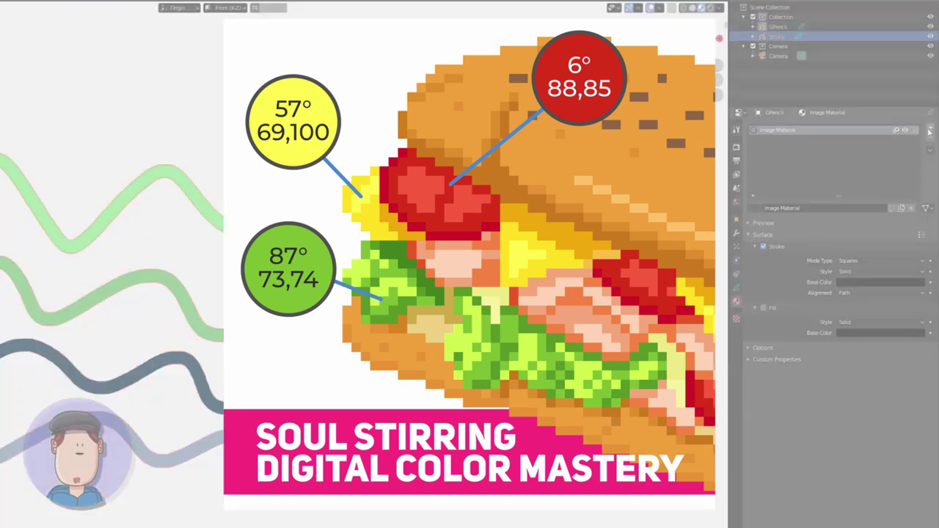
click(930, 130)
click(764, 309)
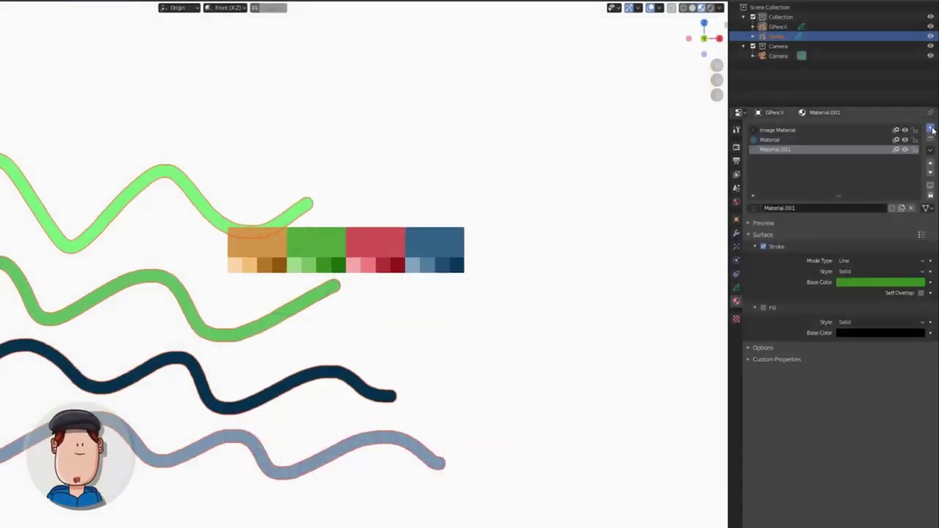
click(829, 158)
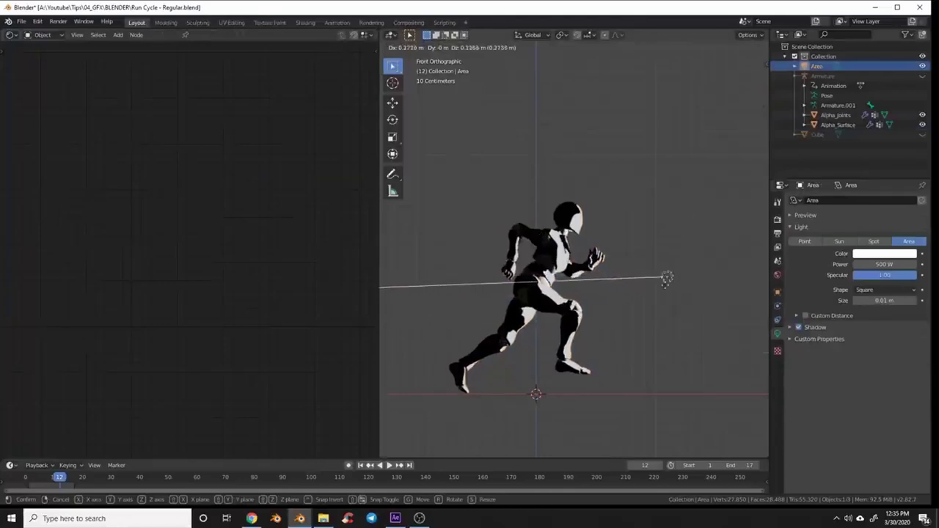
Confirm the light placement and preview the run cycle animation.
click(658, 278)
click(389, 465)
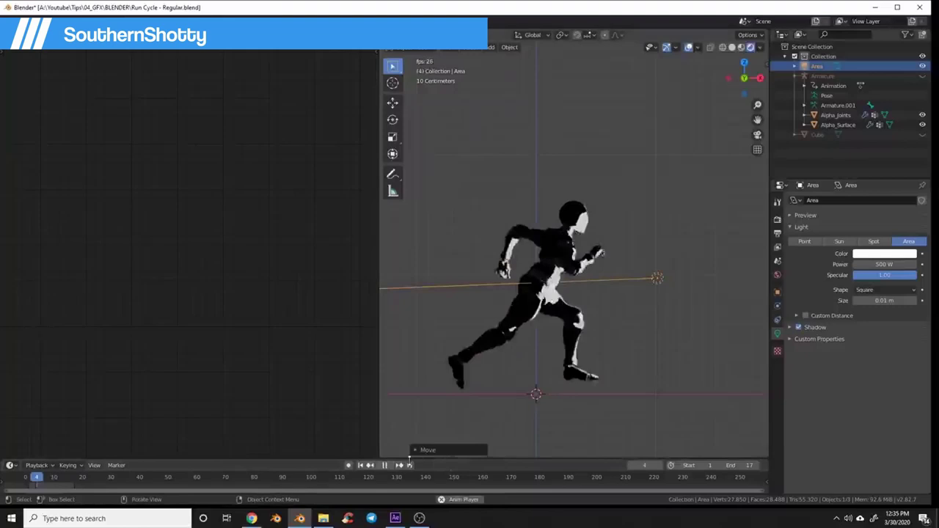
key(space)
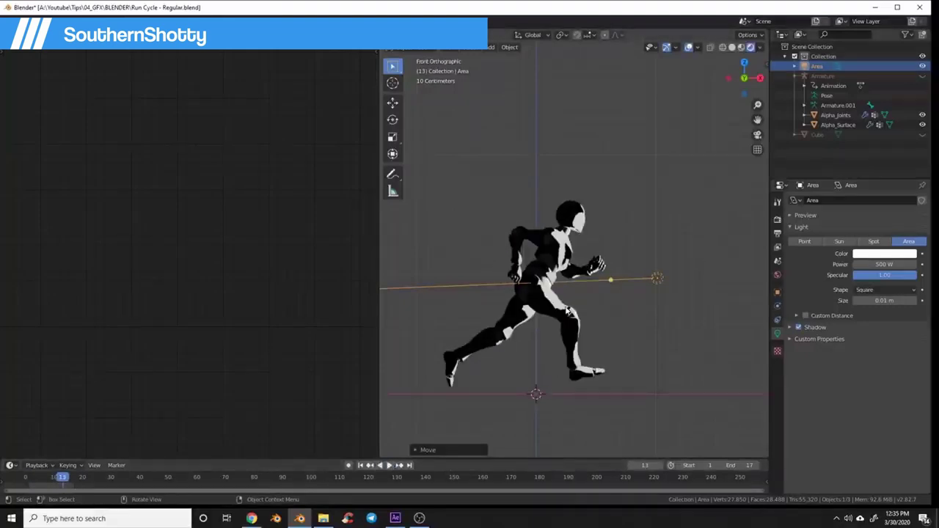
Set the Alpha_Surface ColorRamp stops to red and orange by hex, moving orange to 0.091.
click(568, 246)
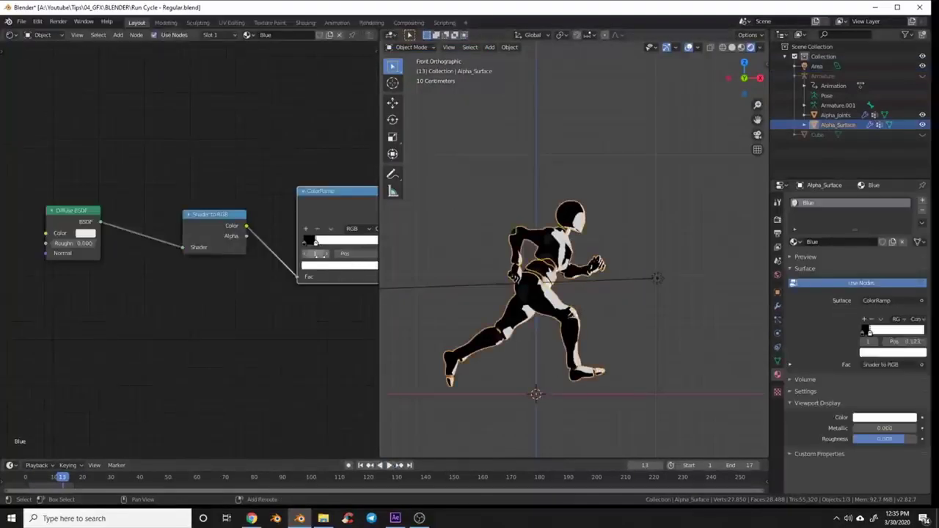
middle_drag(220, 242, 158, 241)
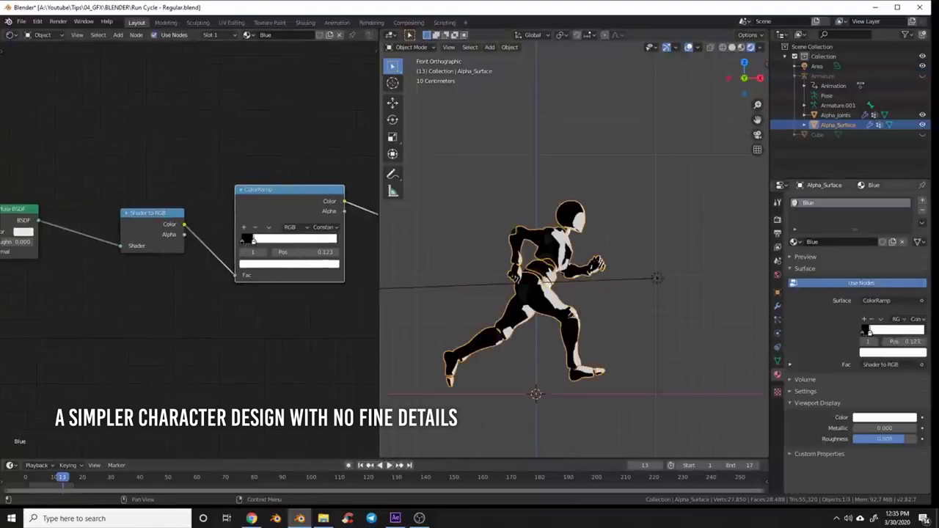
key(alt+Tab)
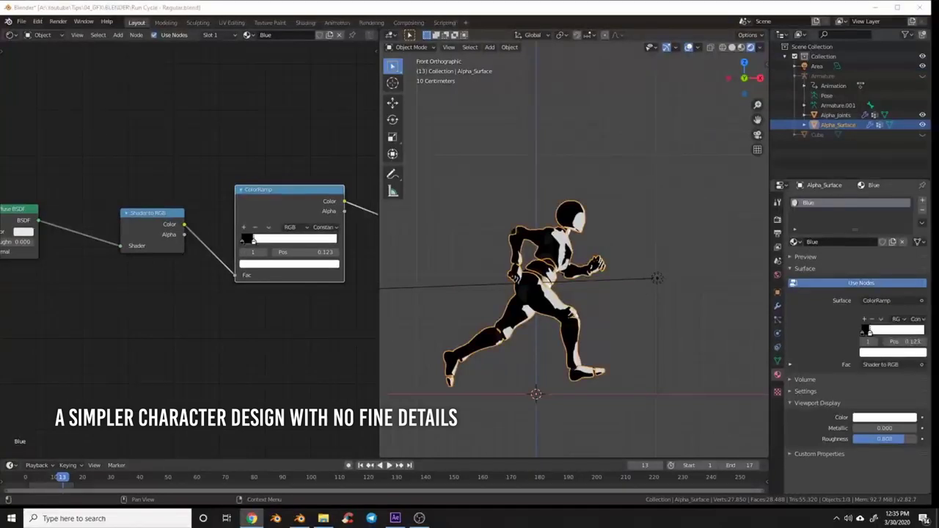
click(242, 242)
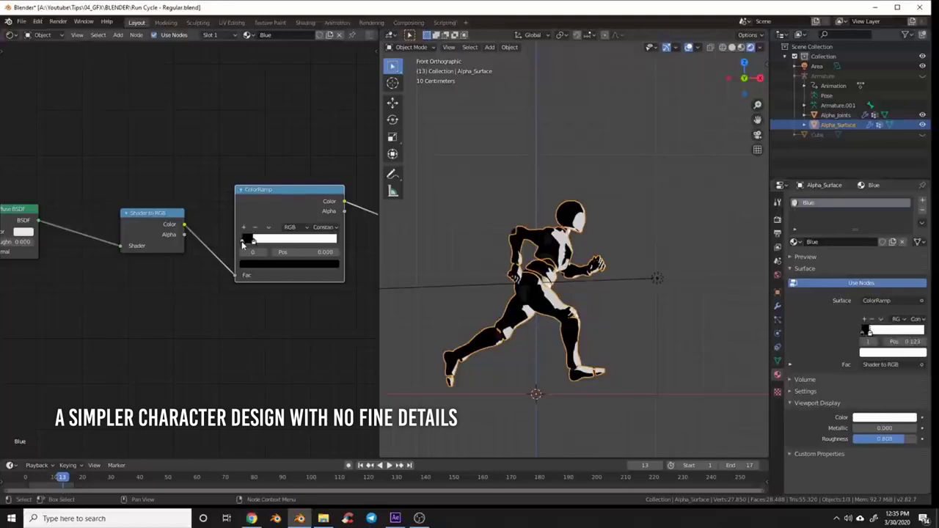
click(263, 271)
click(305, 209)
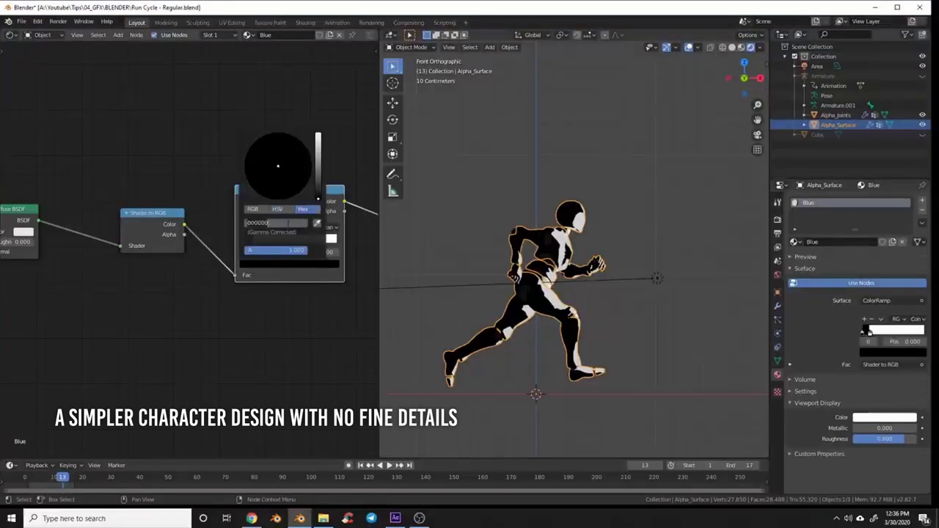
click(287, 223)
key(ctrl+v)
key(Return)
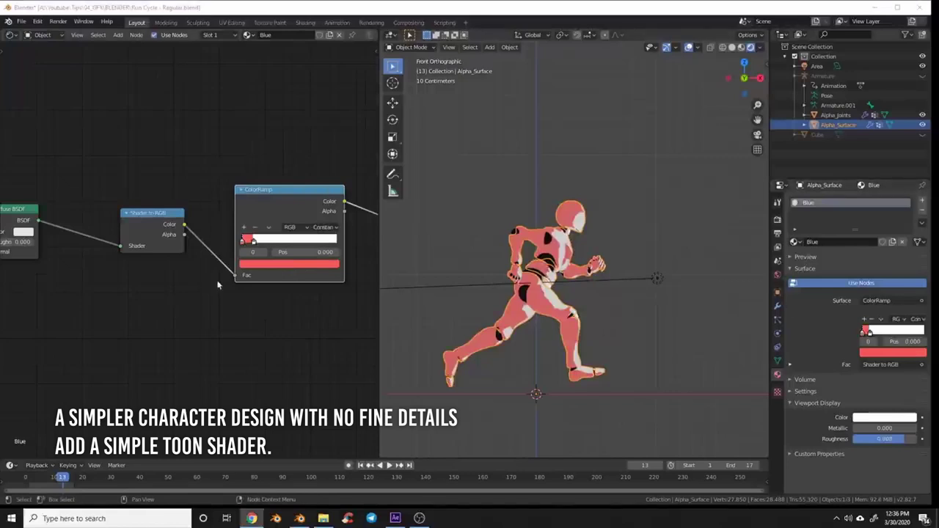
click(253, 242)
click(300, 266)
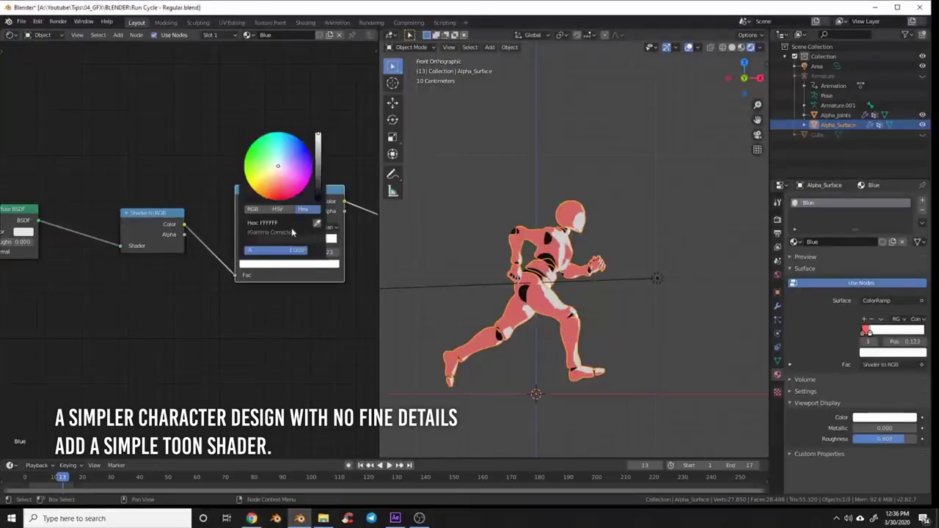
key(Return)
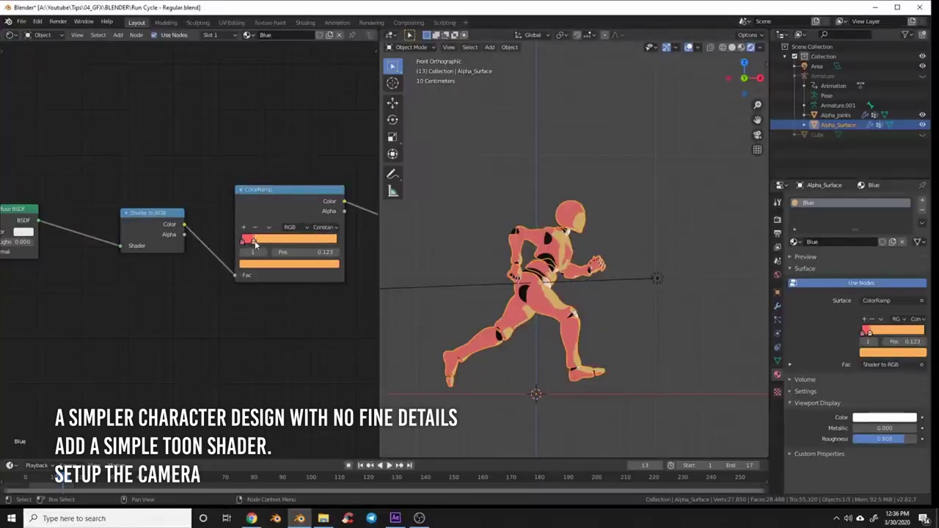
drag(253, 242, 246, 245)
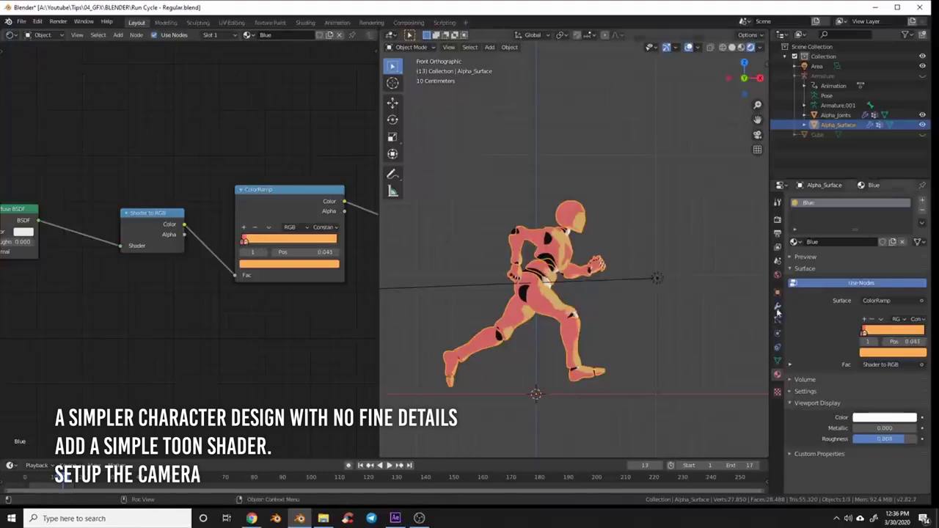
Rotate and move the area light from top view, then save Run Cycle - Regular.blend.
key(KP_7)
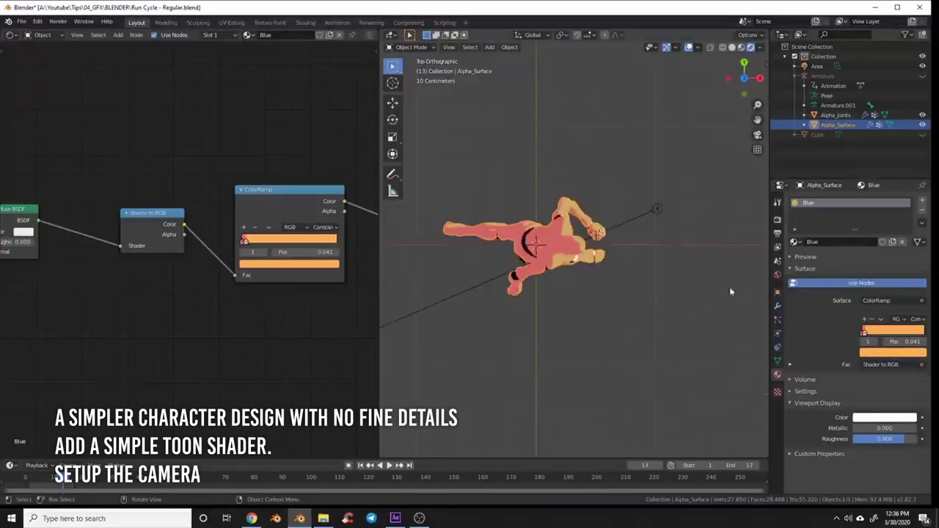
click(662, 216)
key(r)
click(546, 308)
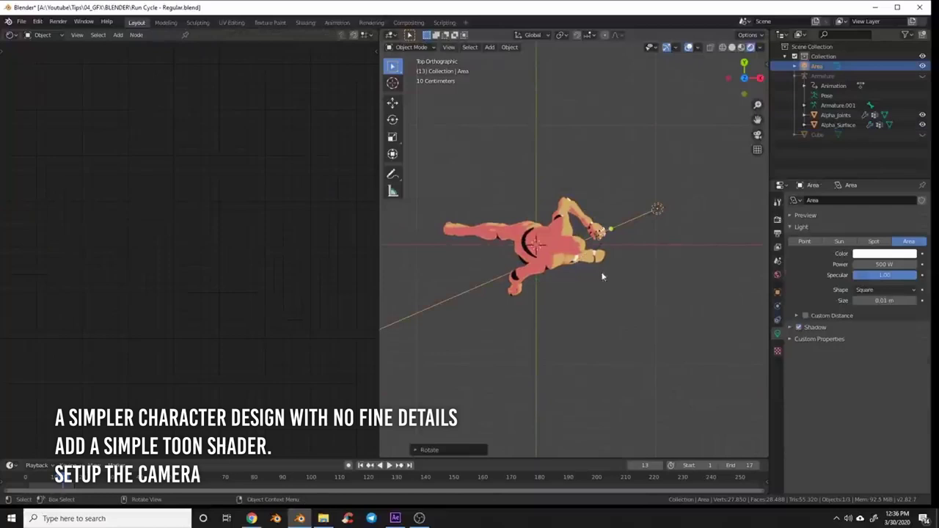
key(g)
click(631, 353)
key(r)
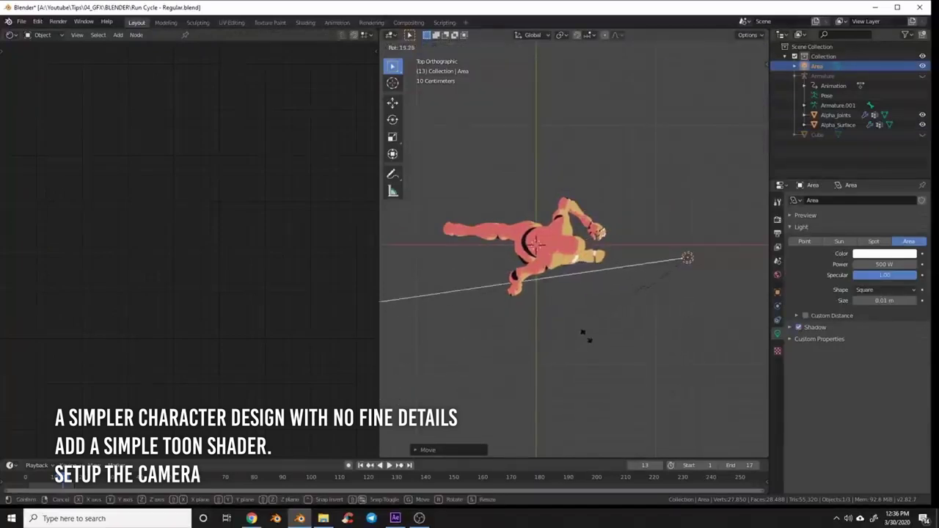
click(591, 339)
key(KP_1)
shift+middle_drag(577, 339, 590, 333)
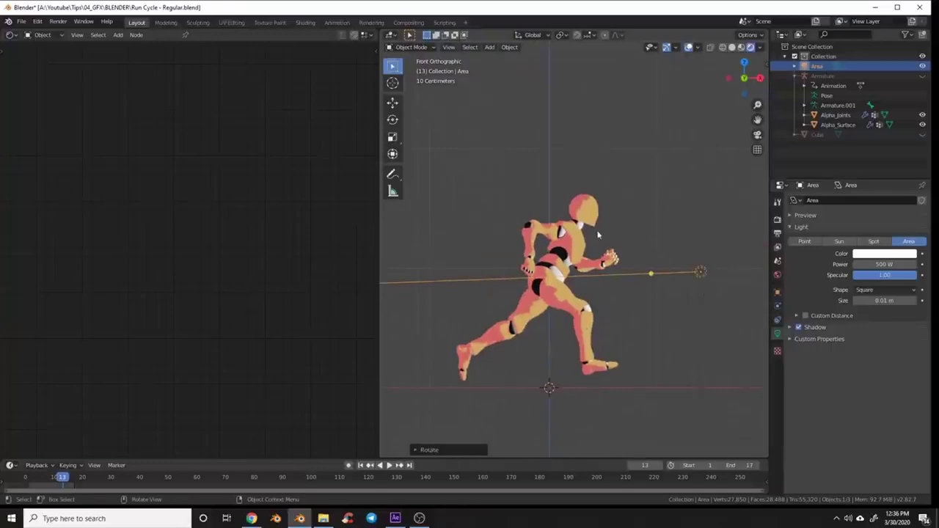
key(Right)
key(ctrl+s)
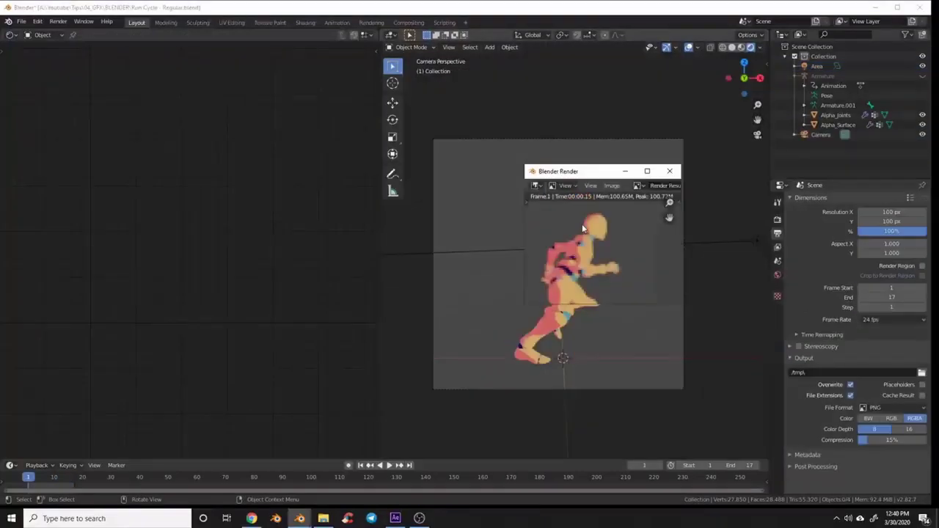
Tick Film > Transparent in Render Properties so the runner renders without a grey background.
click(777, 219)
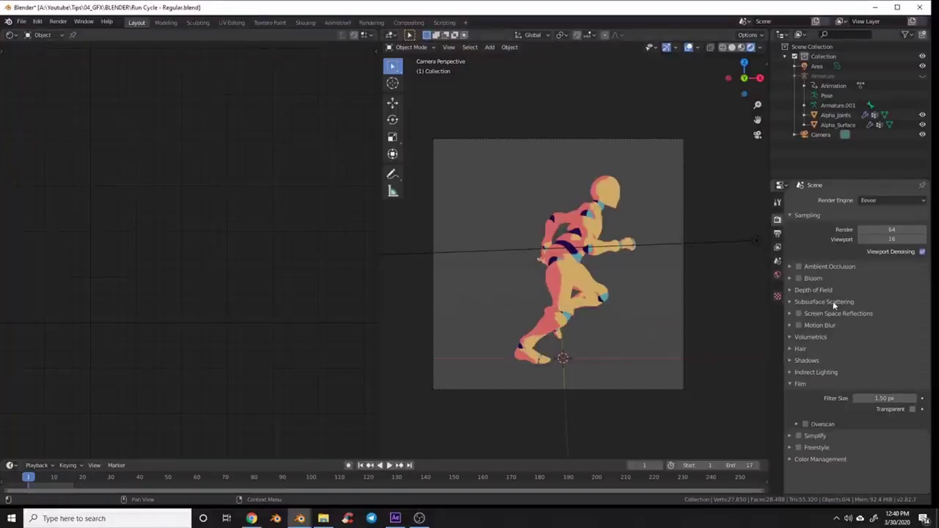
click(912, 410)
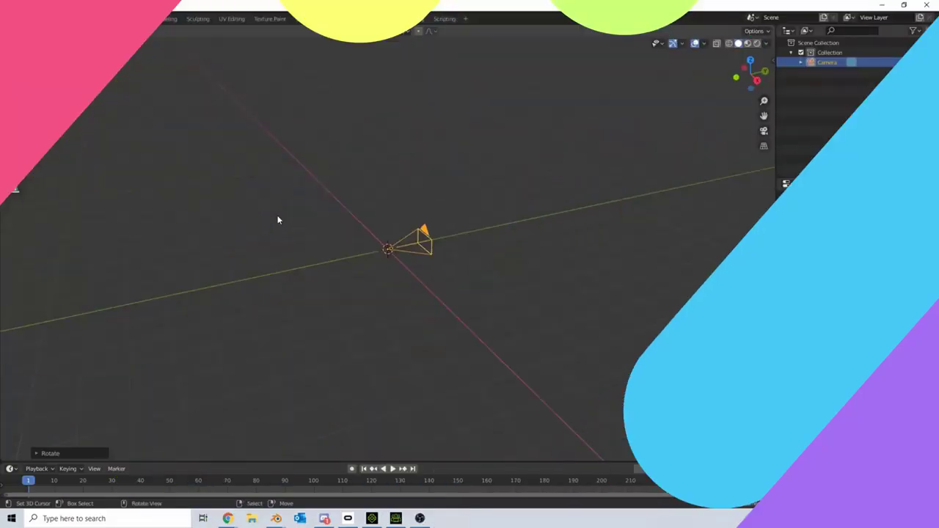
Move the camera along Y and switch its lens type to Orthographic.
key(g)
key(y)
click(27, 328)
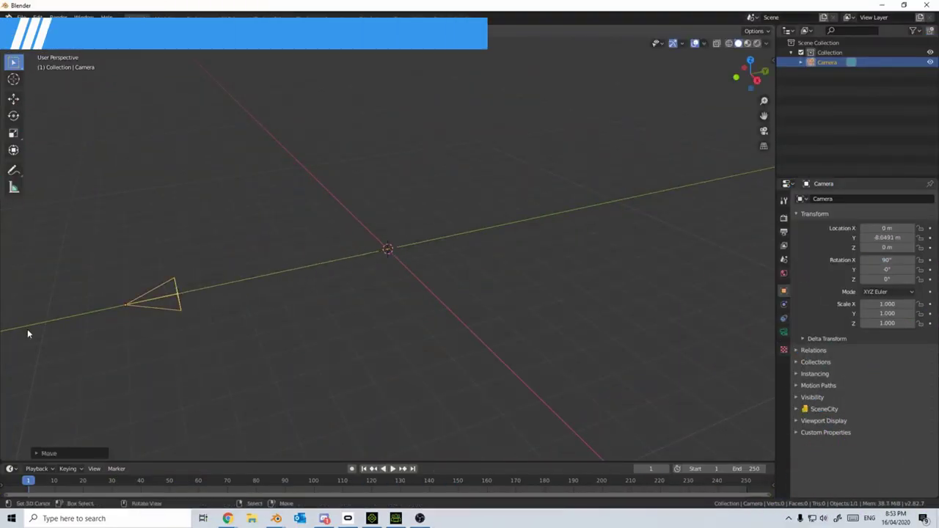
click(783, 332)
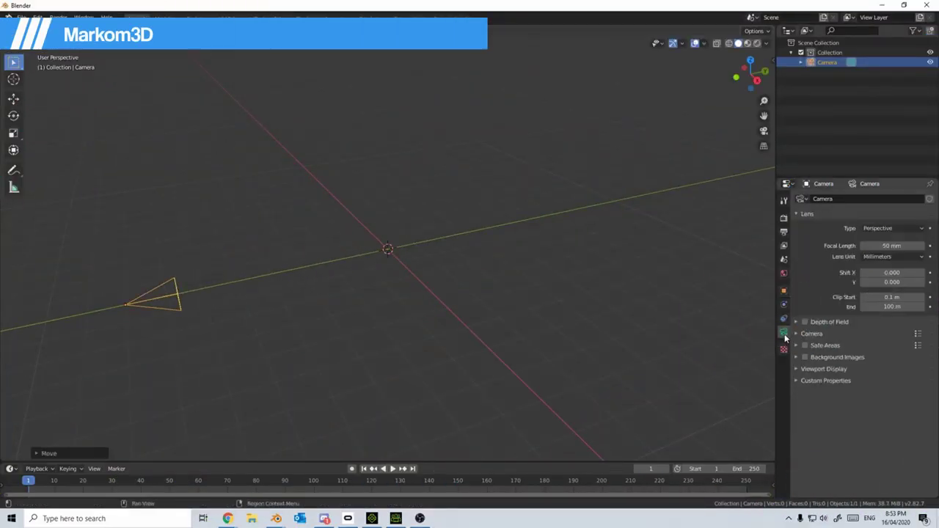
click(894, 228)
click(901, 251)
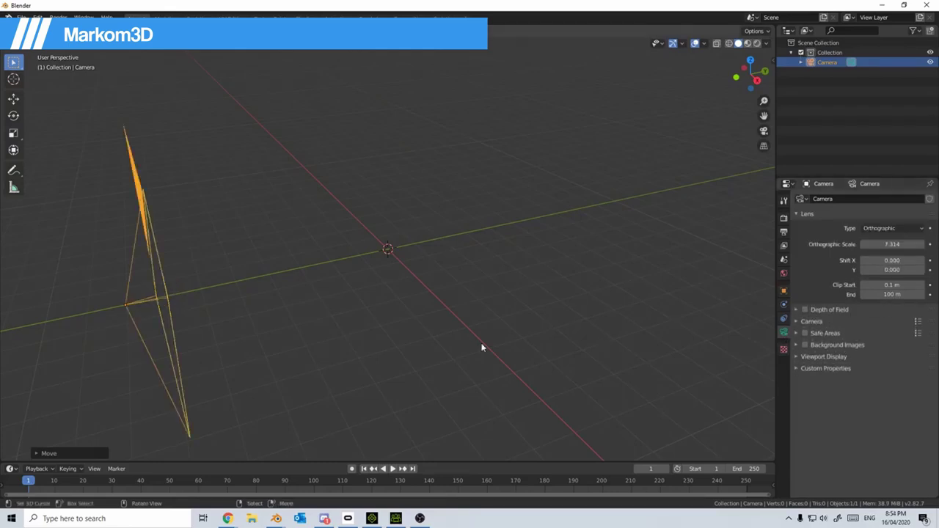
middle_drag(467, 342, 390, 276)
Add a plane rotated 90° on X so it stands upright, viewed in the Shading workspace.
key(shift+a)
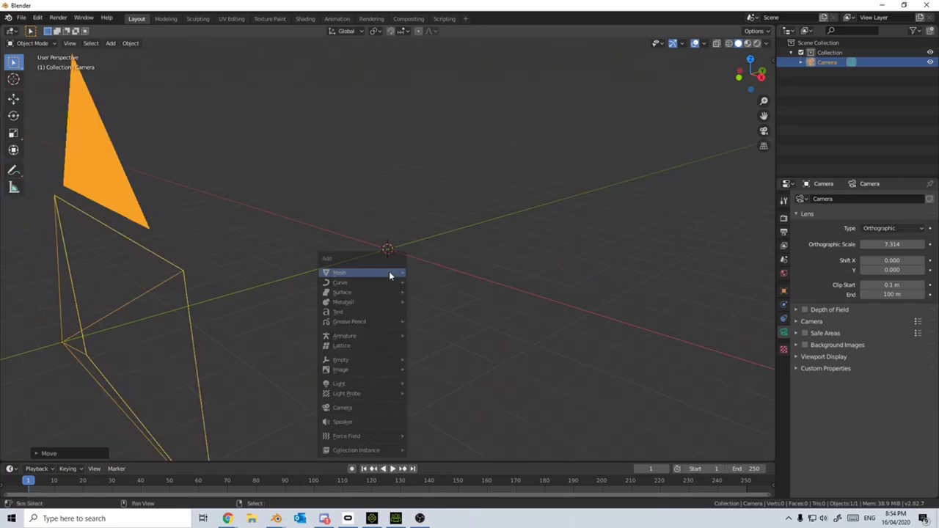
mouse_move(390, 272)
click(428, 273)
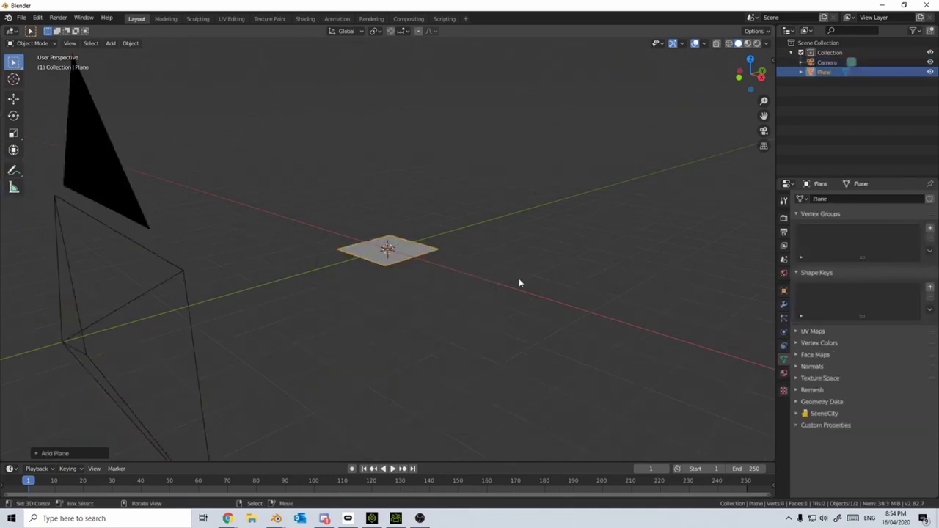
key(r)
key(x)
key(9)
key(0)
key(Return)
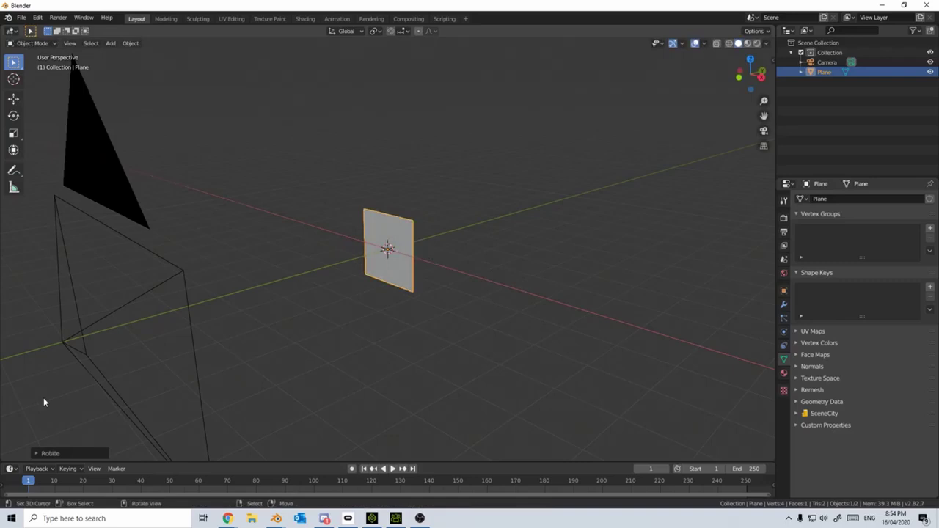
click(305, 19)
mouse_move(440, 220)
middle_down()
mouse_move(483, 242)
mouse_move(451, 203)
mouse_move(618, 122)
middle_up()
Create a new material on the plane named Sprite.
click(783, 304)
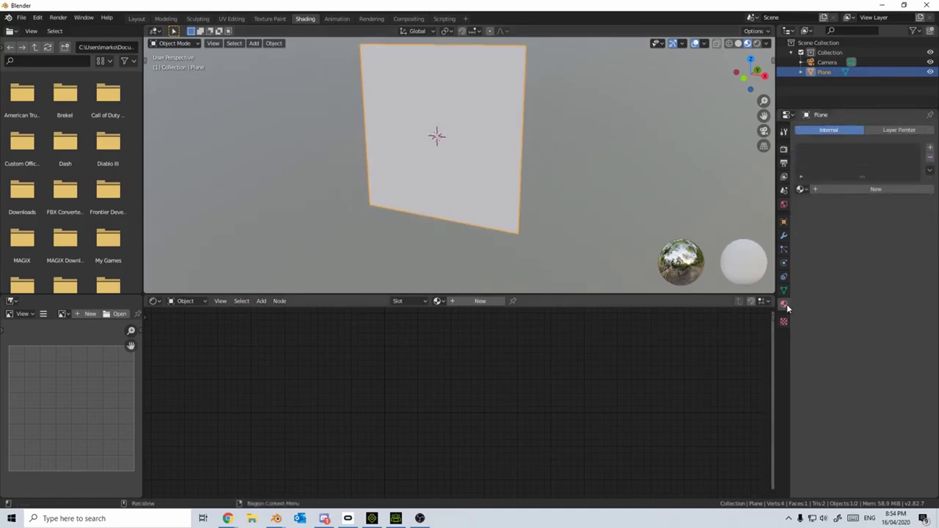
click(869, 188)
click(855, 188)
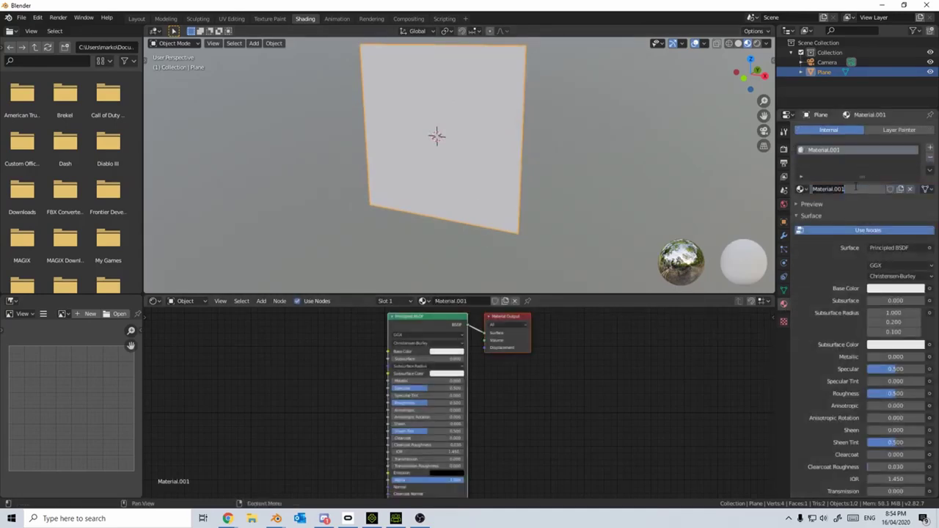
text(Sprite)
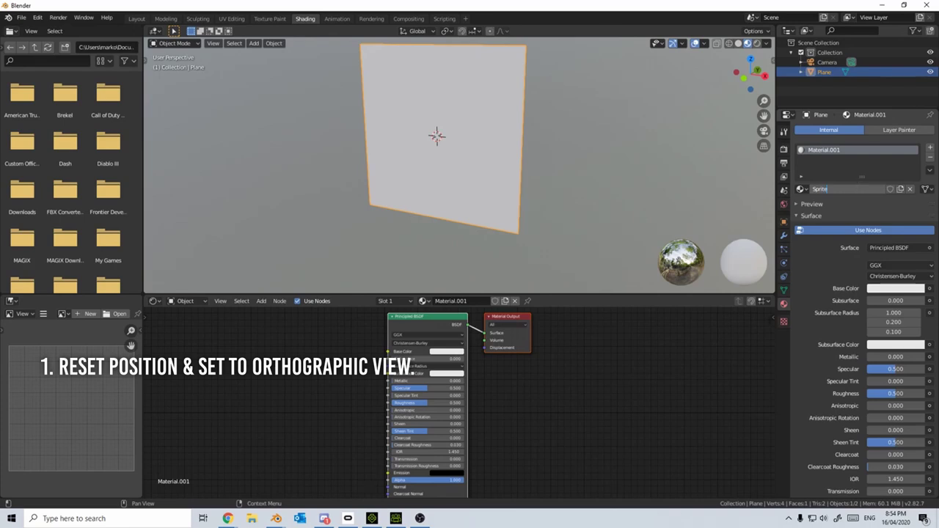
key(Return)
Add an Image Texture node feeding Base Color and load 0001.png from the SpriteSheet folder.
key(shift+a)
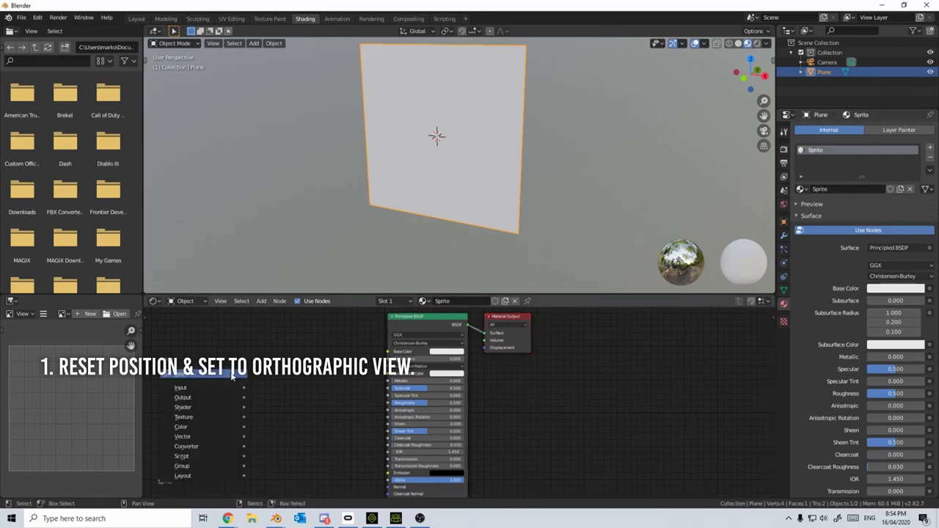
click(183, 329)
click(271, 389)
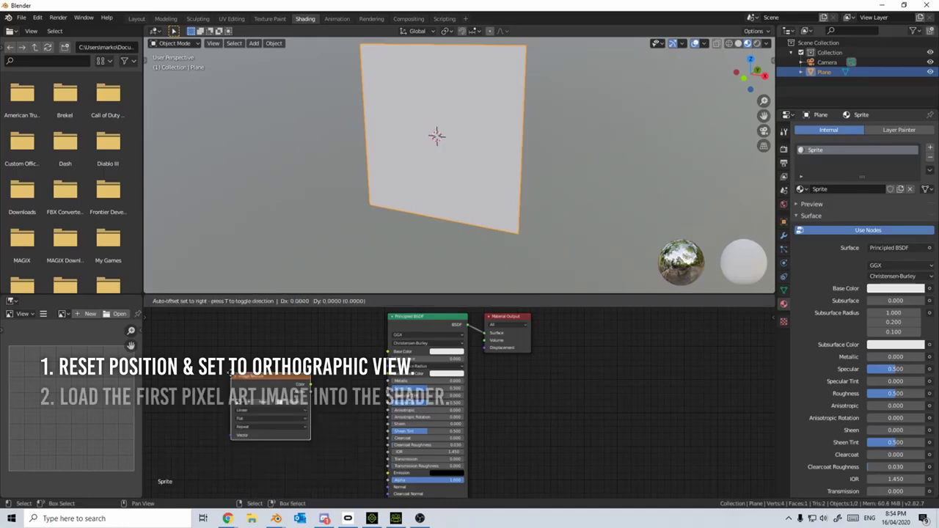
click(260, 337)
drag(298, 347, 389, 352)
click(227, 367)
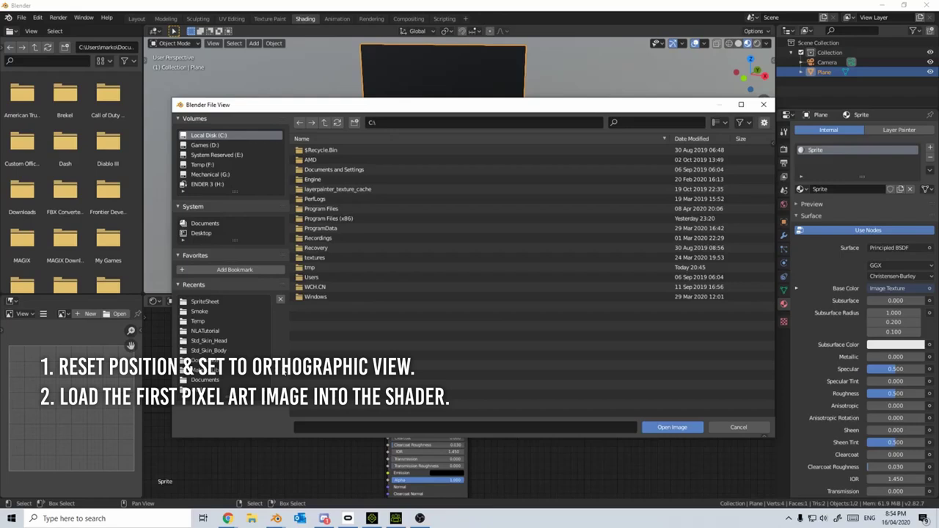
click(209, 302)
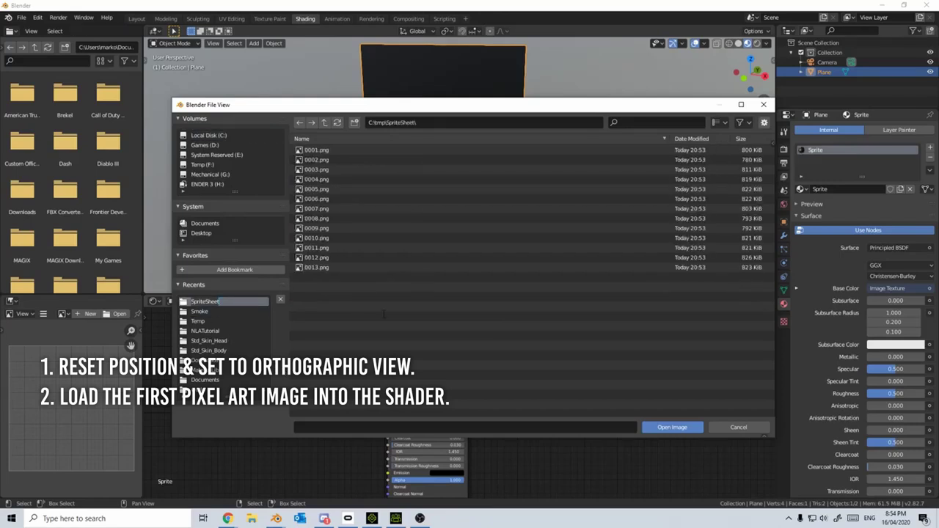
double_click(335, 149)
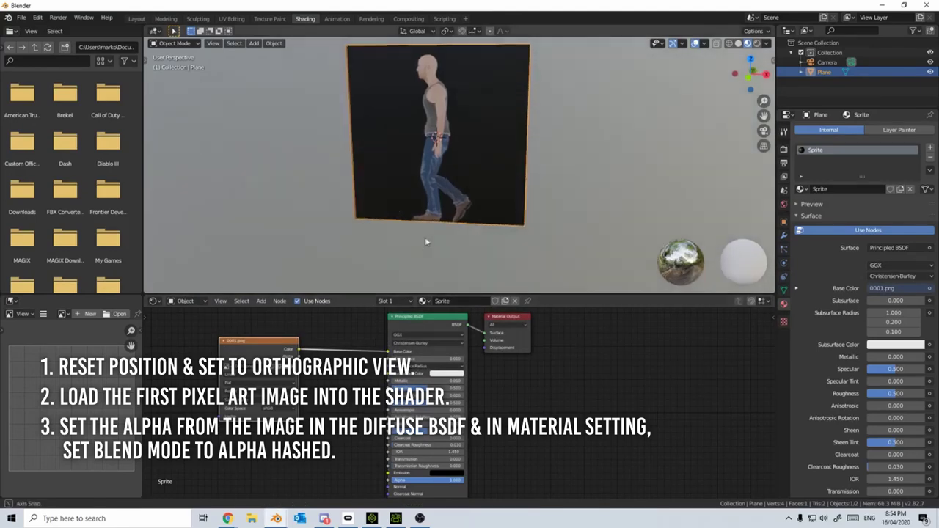
Connect the image texture's Alpha output to the shader's Alpha input.
middle_drag(424, 242, 418, 239)
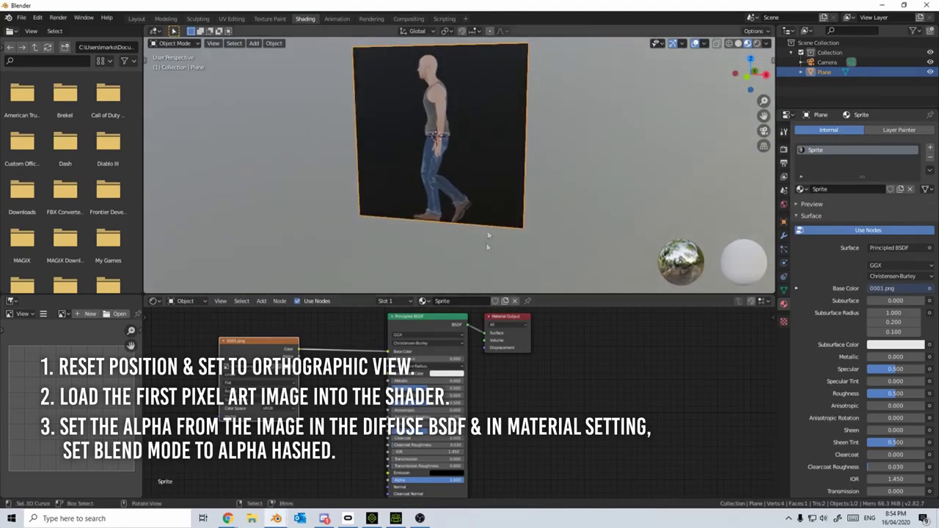
middle_drag(324, 407, 318, 385)
drag(292, 334, 381, 458)
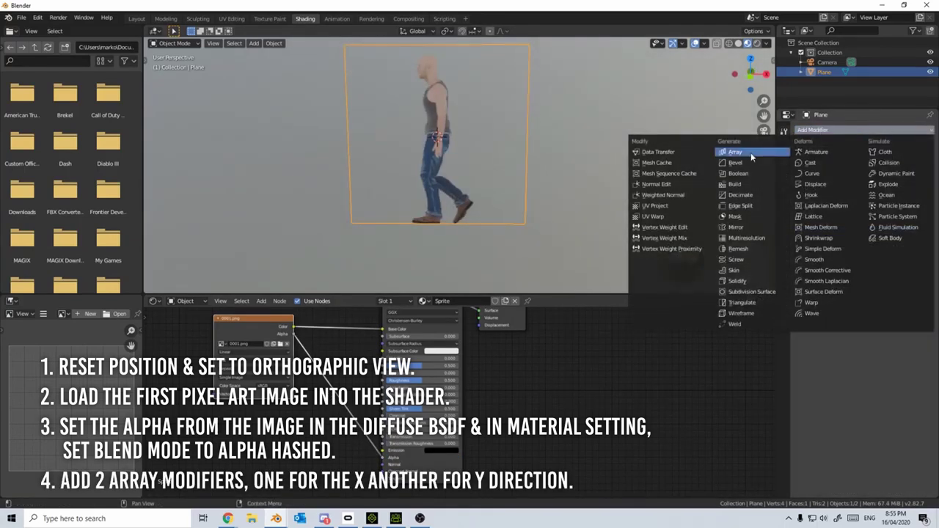
Tile the sprite with two Array modifiers of count 4 and place the camera over the grid.
click(750, 152)
scroll(749, 156, down, 3)
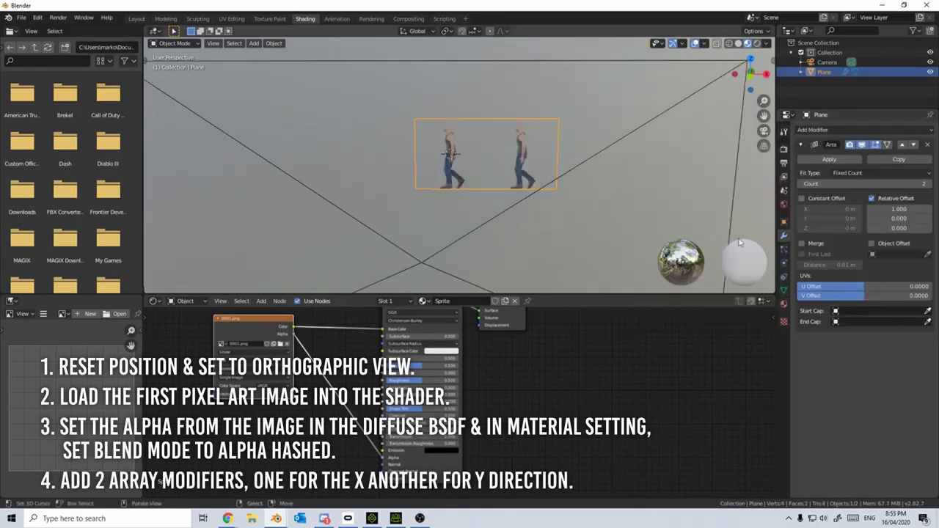
click(926, 183)
click(927, 183)
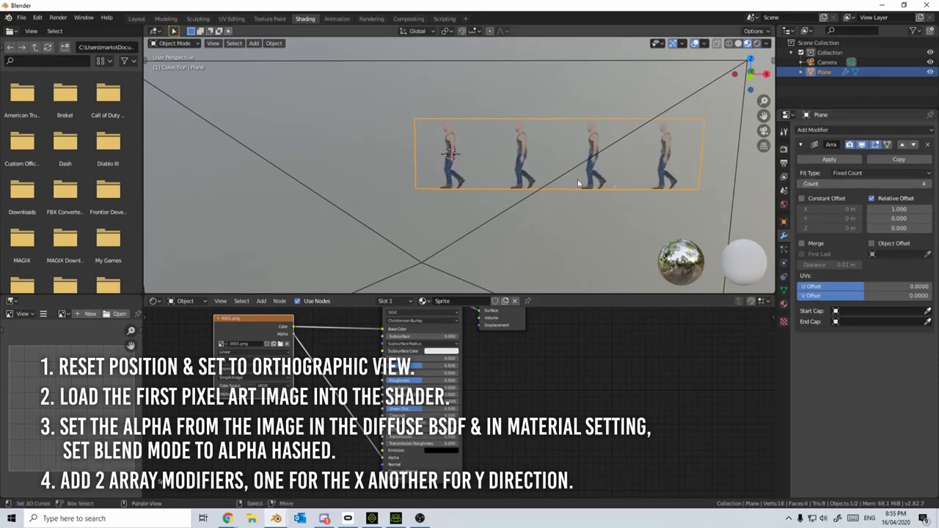
click(836, 129)
click(758, 153)
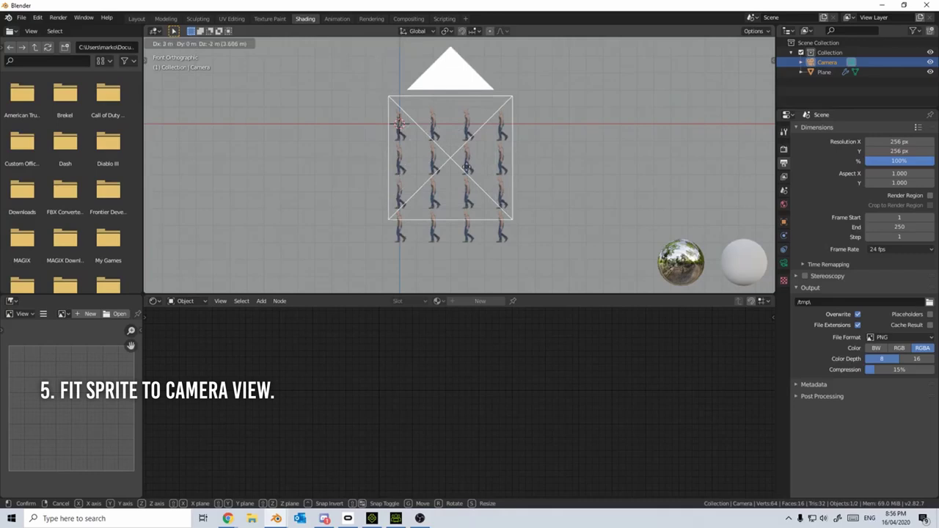
click(471, 187)
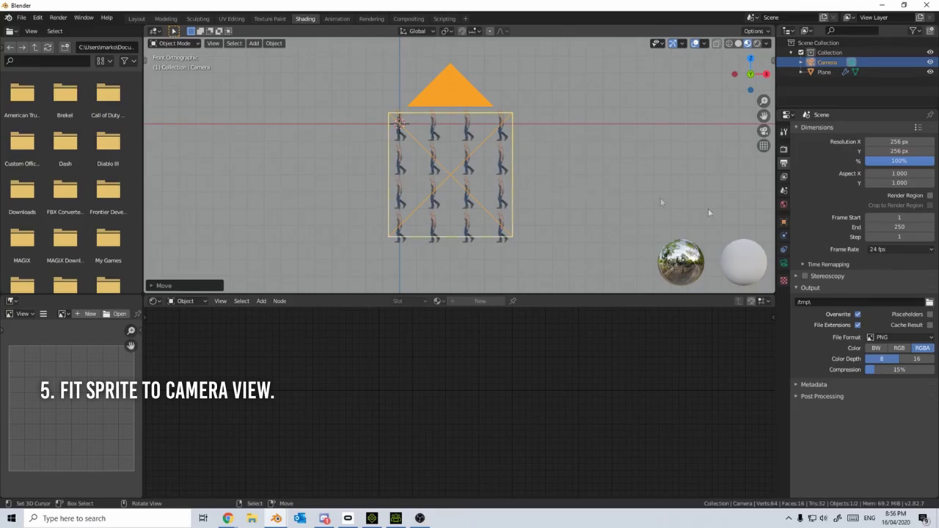
click(783, 264)
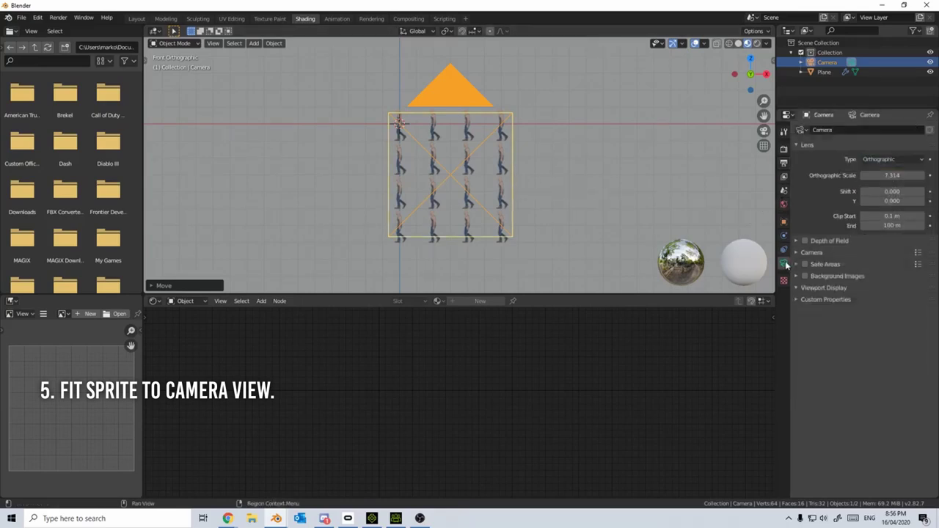
Set the camera's Orthographic Scale to 8.
click(892, 175)
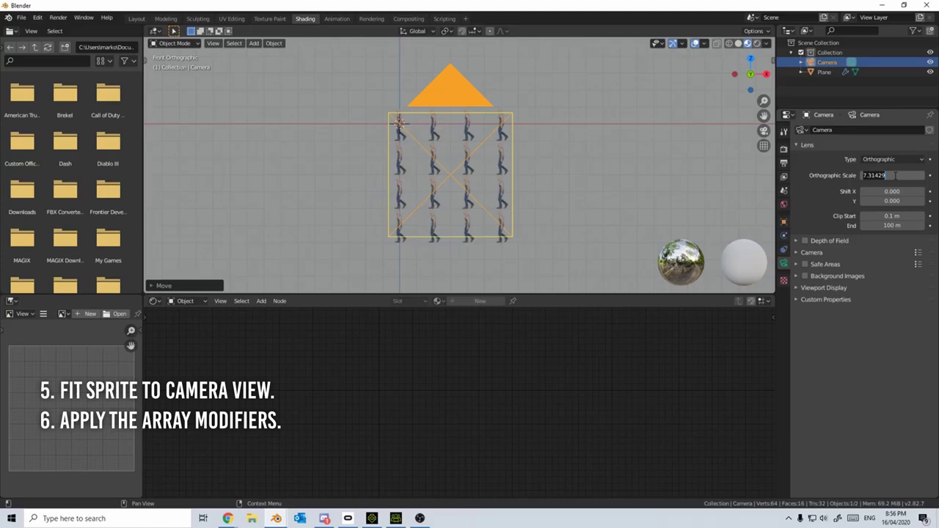
text(8)
key(Return)
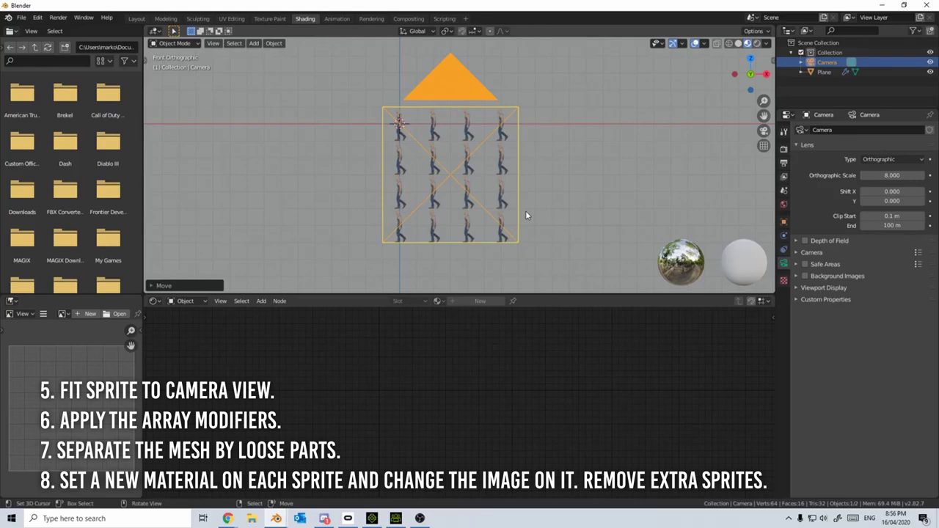
Apply both Array modifiers on the sprite grid plane and switch it into Edit Mode.
click(436, 124)
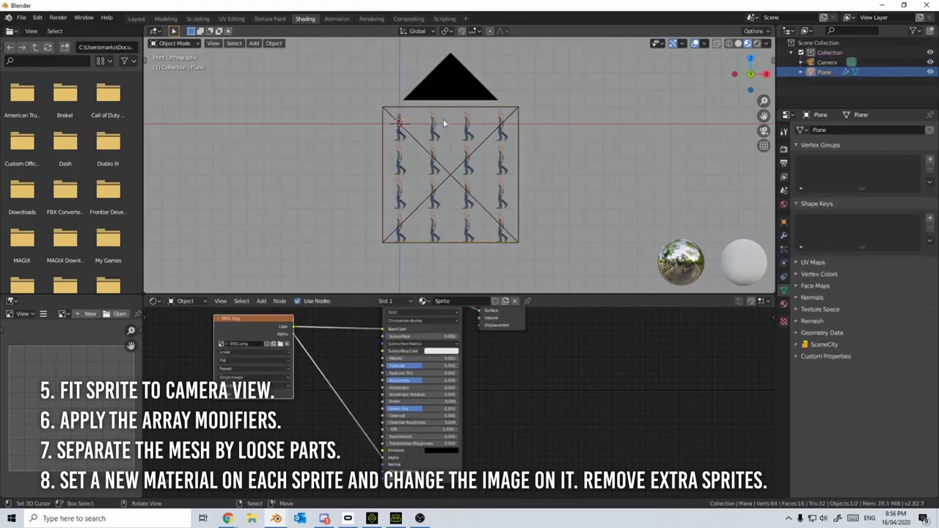
click(783, 236)
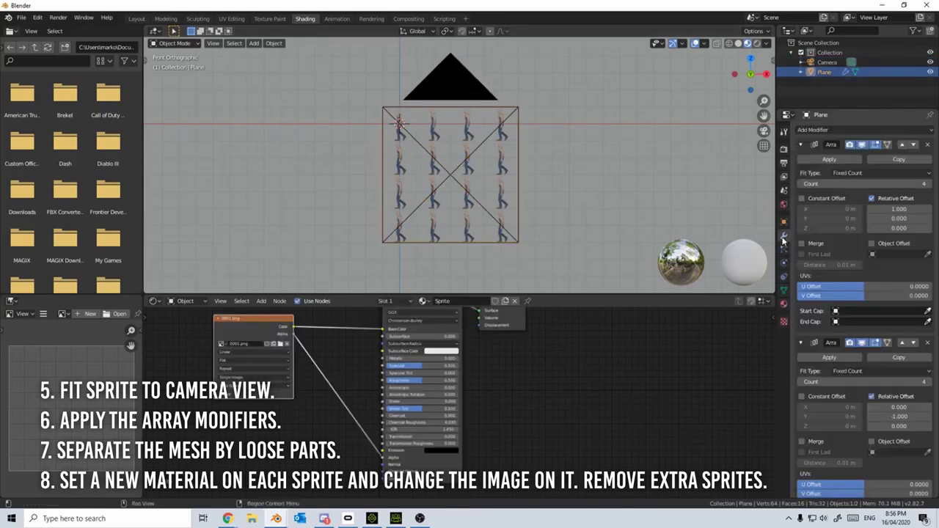
click(826, 159)
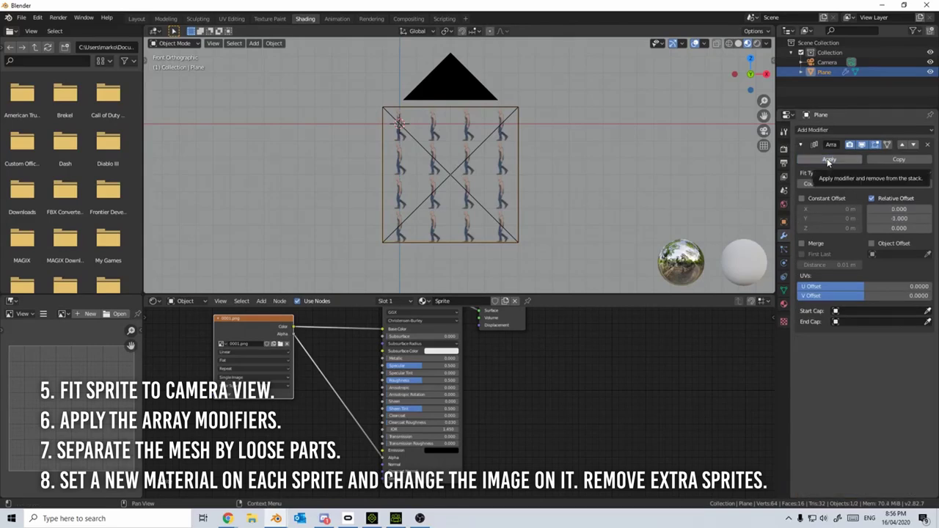
click(826, 159)
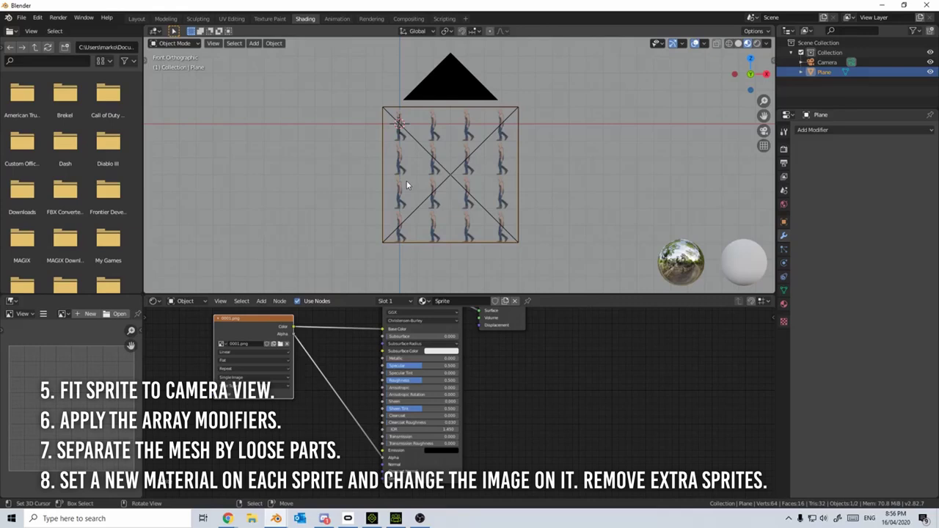
middle_drag(409, 185, 467, 186)
key(Tab)
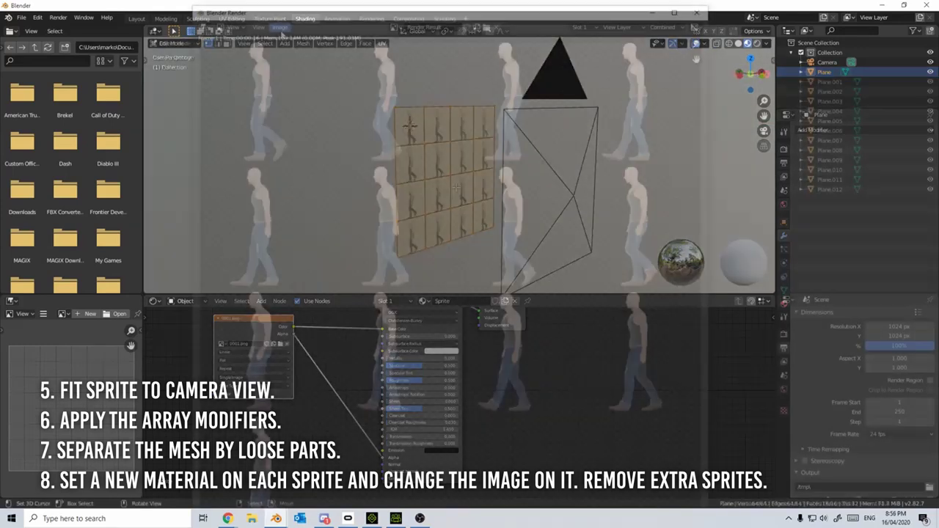